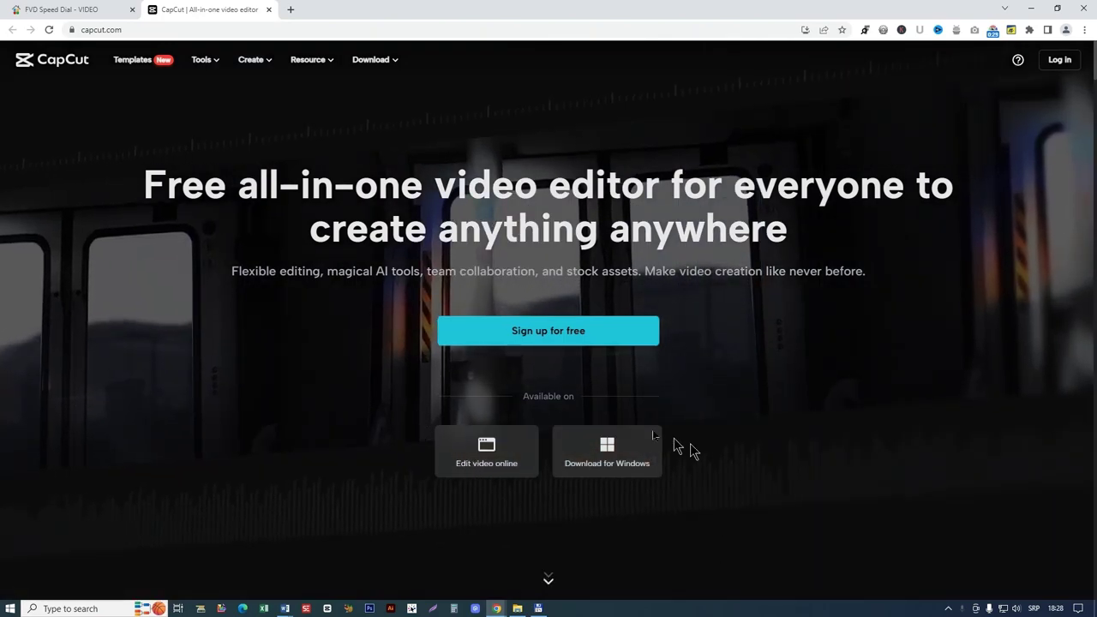
Open the Video Editor for Desktop page from the CapCut website's tools.
mouse_move(215, 64)
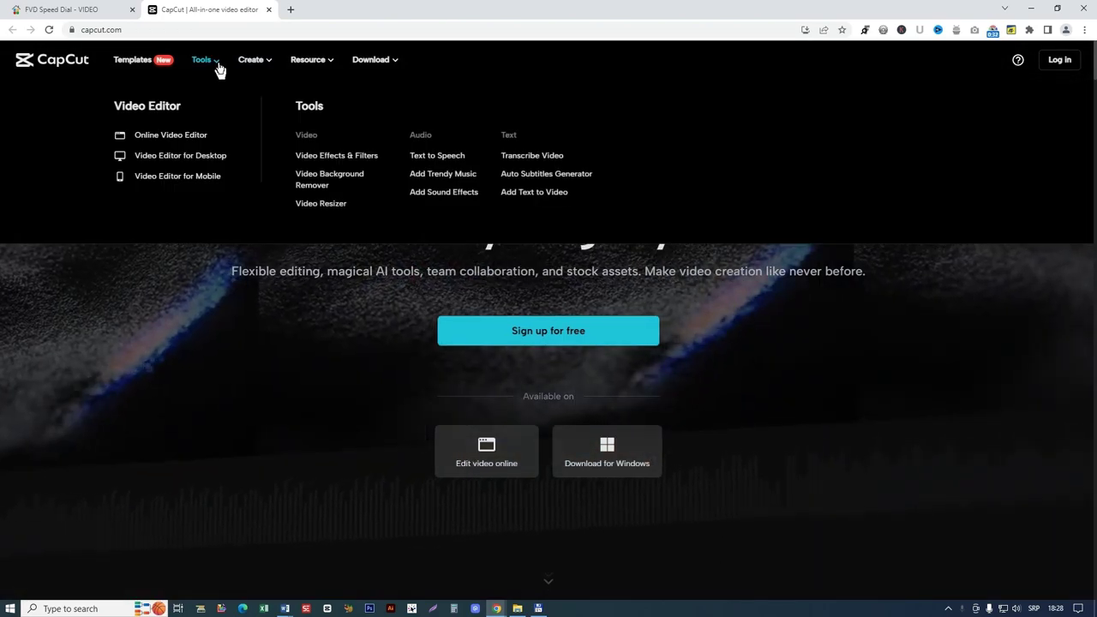
left_click(215, 156)
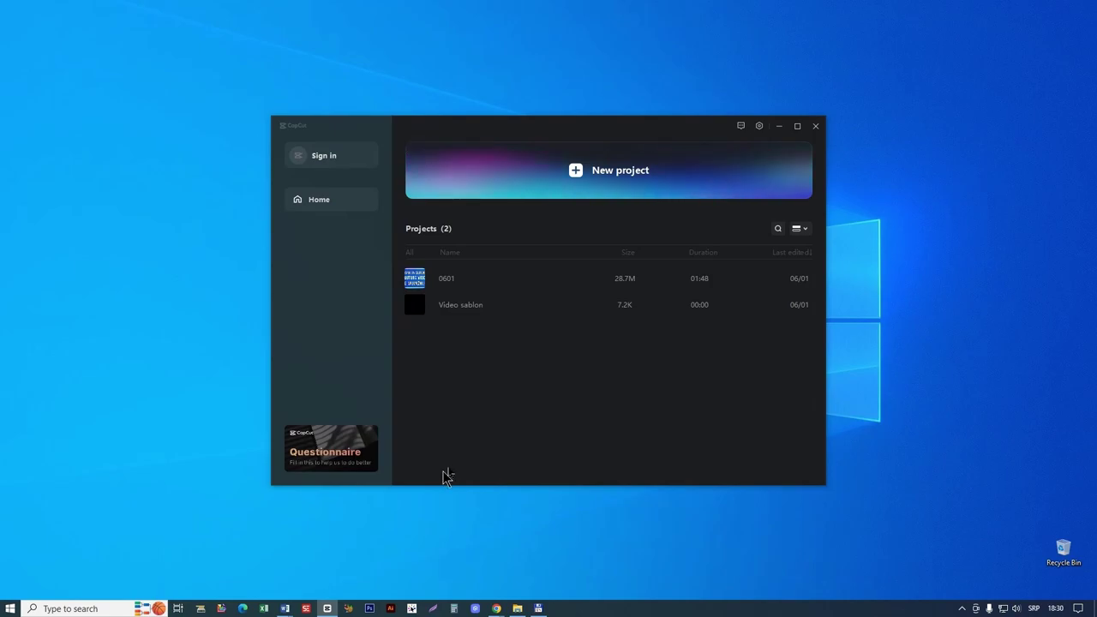
Create a new project in the CapCut desktop app with the video 0601(1).mp4 imported and placed on the timeline.
left_click(677, 179)
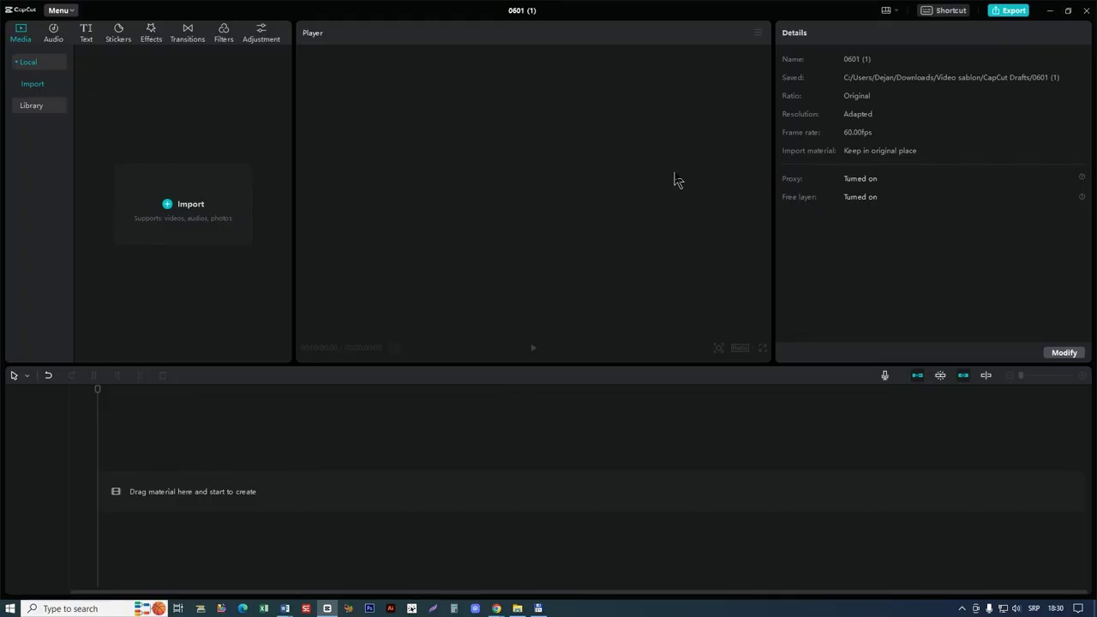
left_click(191, 215)
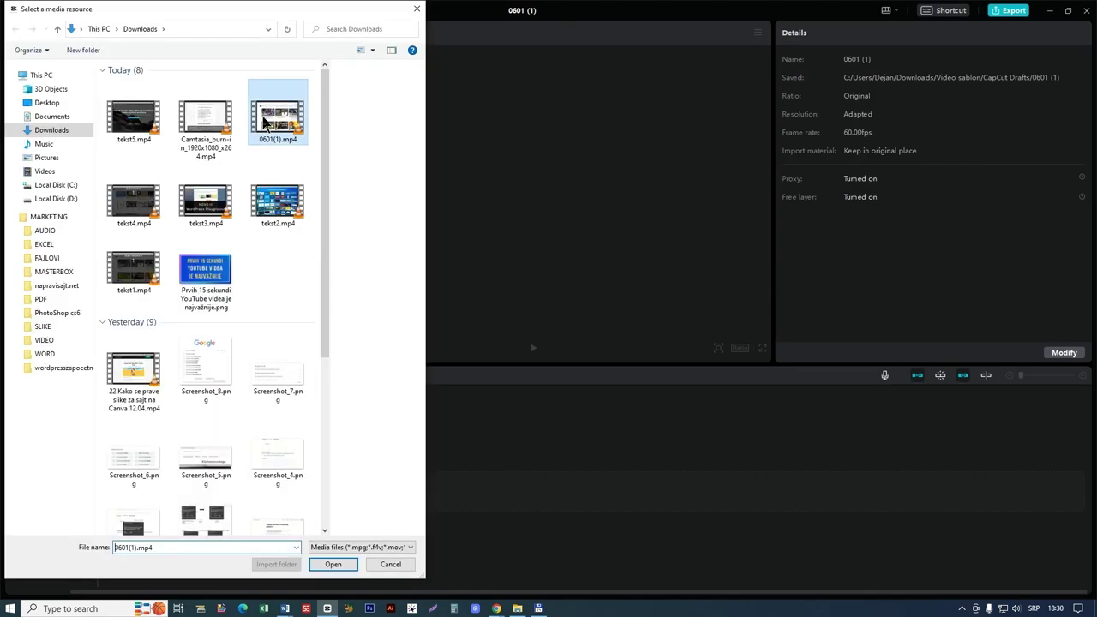
left_click(348, 568)
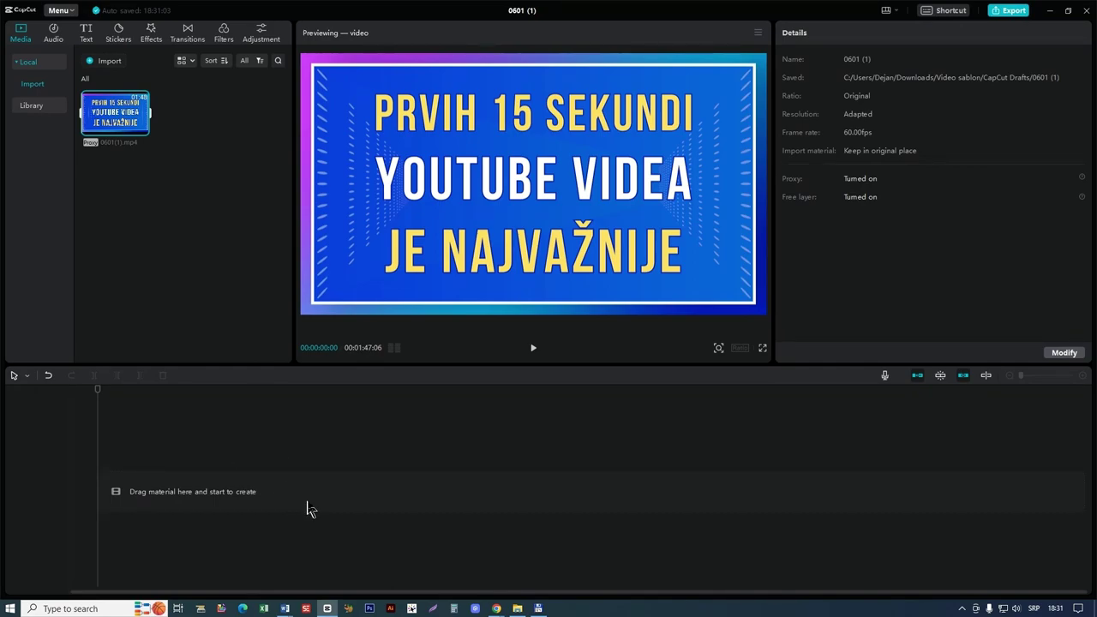
mouse_move(120, 123)
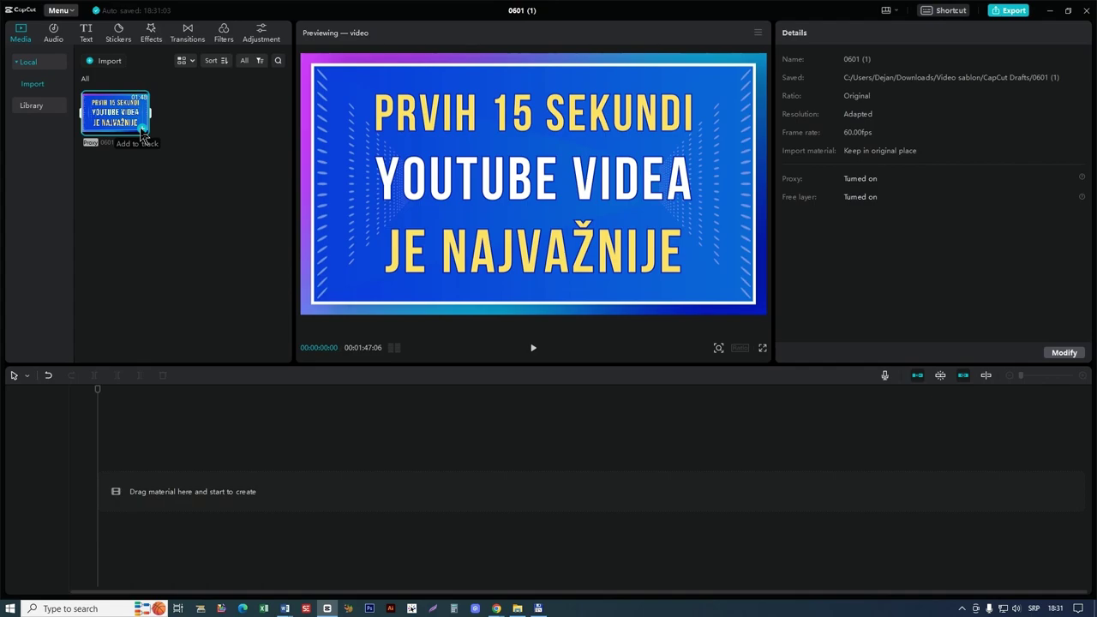
left_click(143, 130)
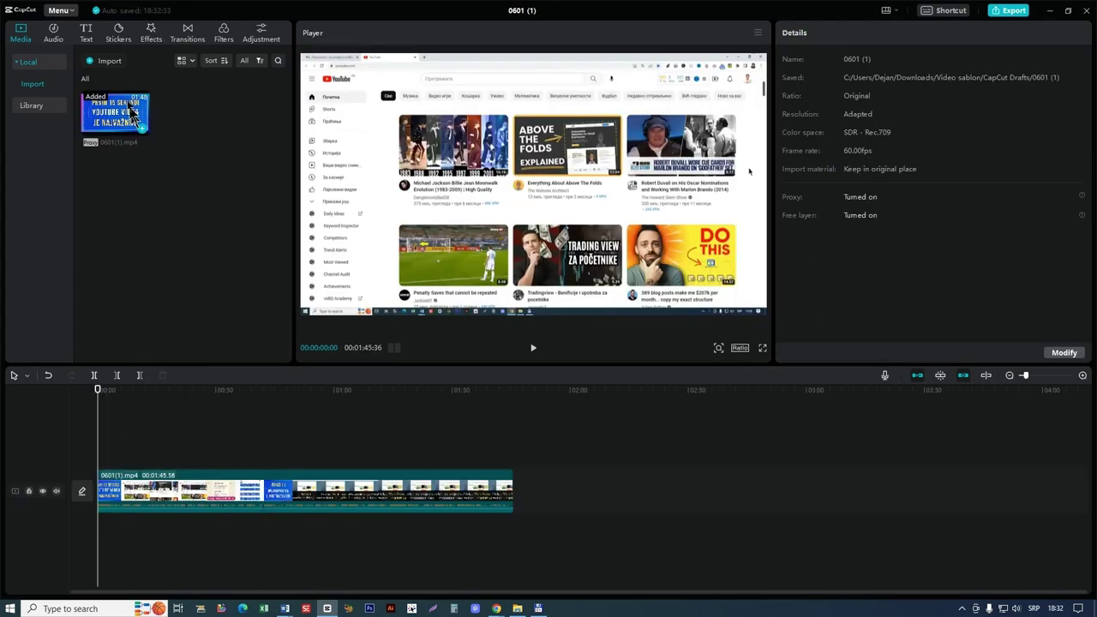
Add a default text clip at the start of the timeline, reading "Prvih 15 sekundi" and "je najvažnije" on two lines.
left_click(90, 39)
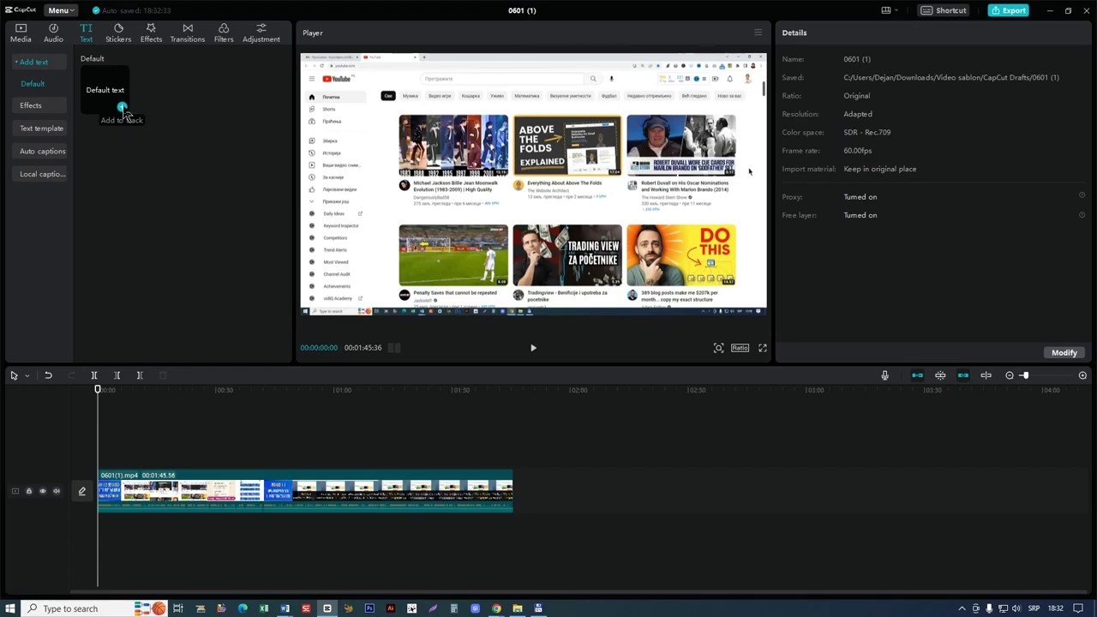
left_click(123, 108)
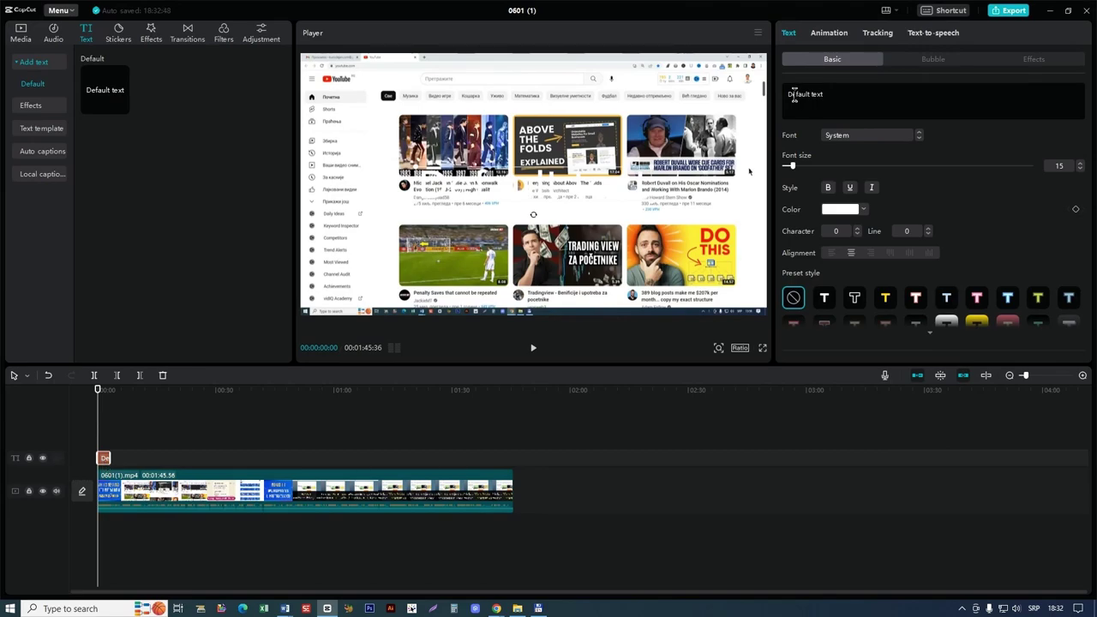
left_click_drag(824, 94, 789, 91)
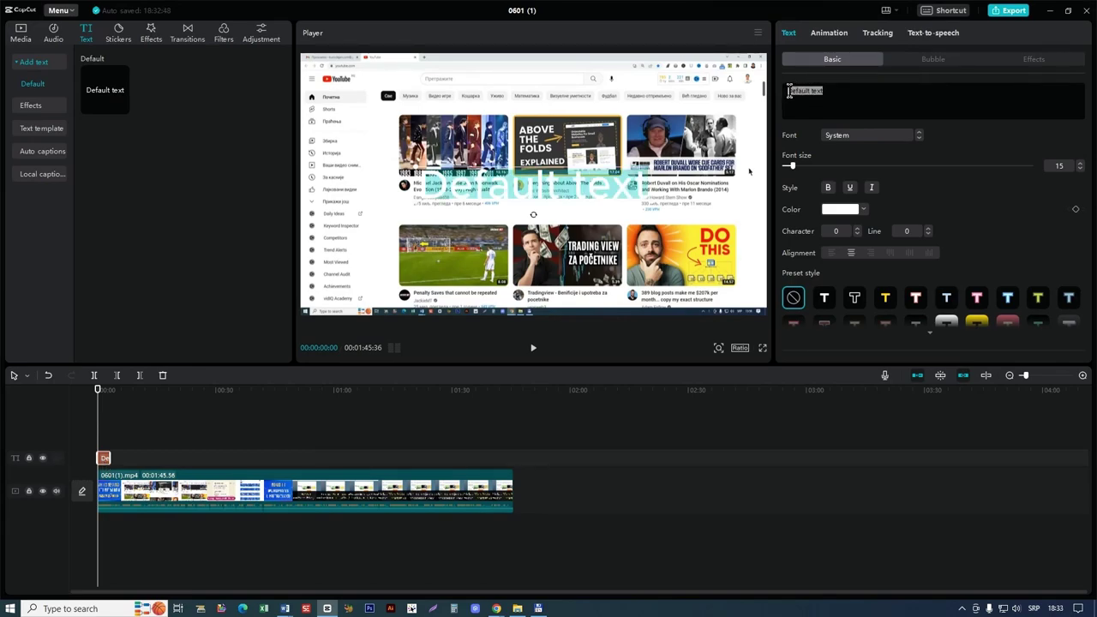
type("Prvih 15 sekundi")
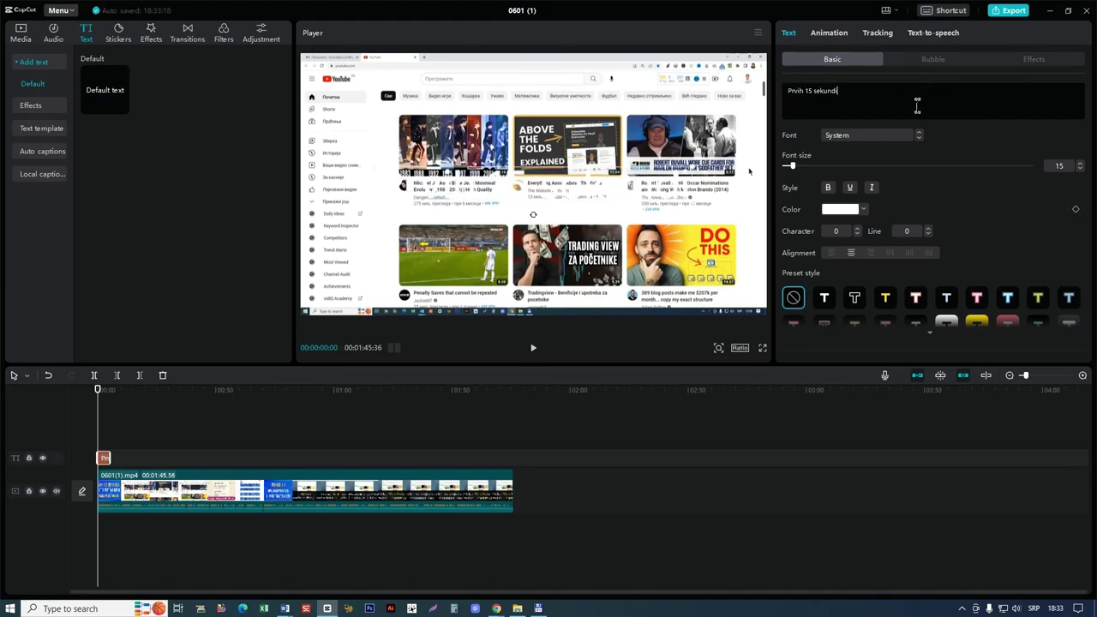
key("Return")
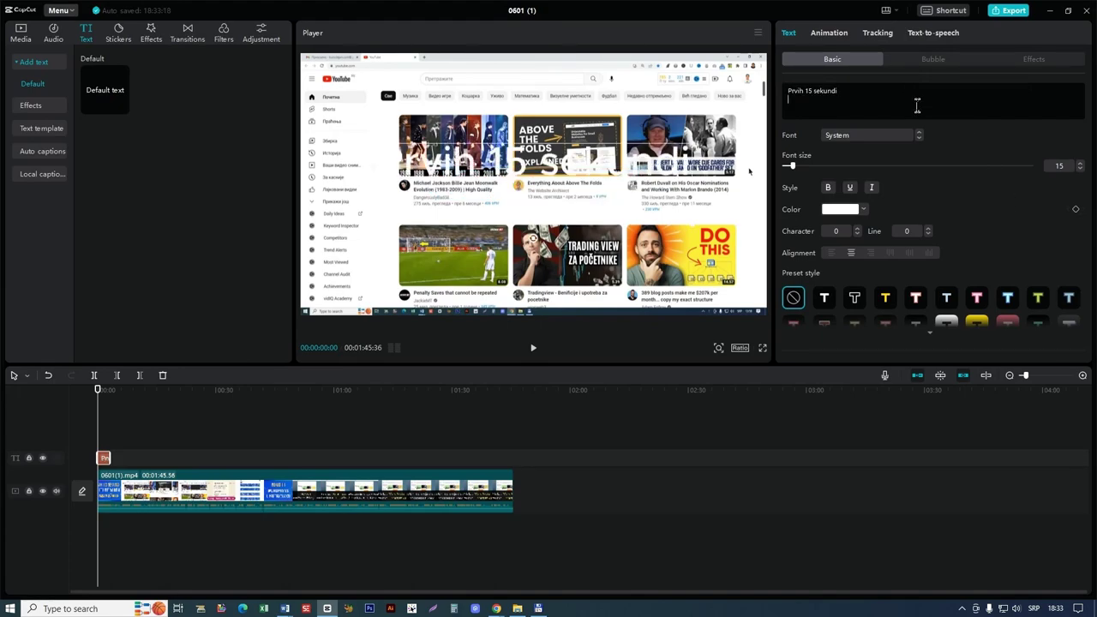
type("je najvažnije")
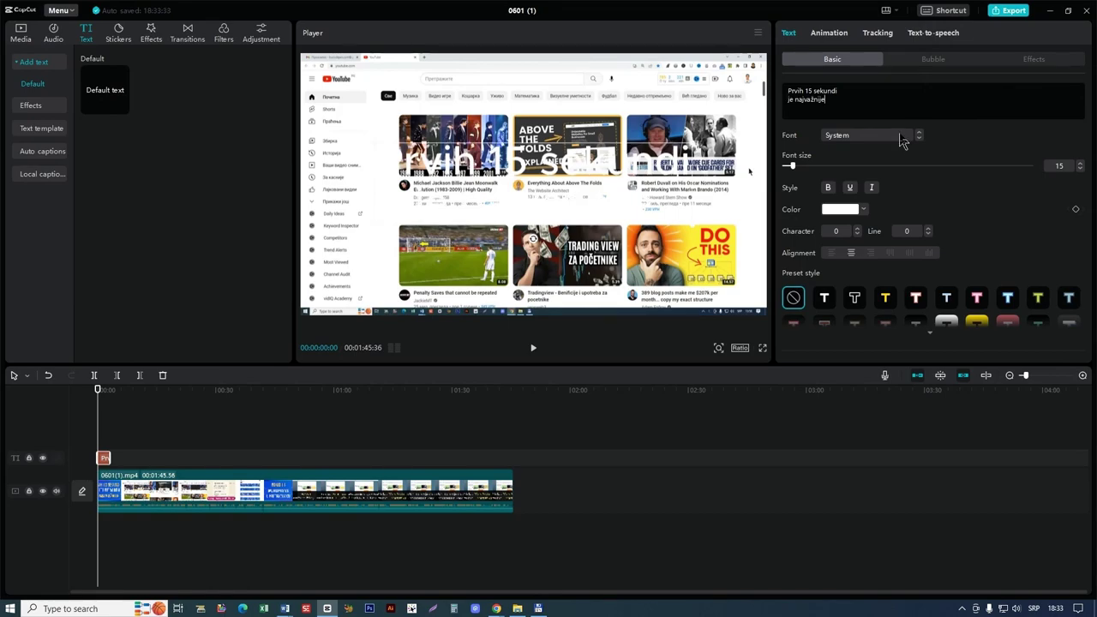
Set the text's font to Rubik Regular.
left_click(902, 138)
scroll(894, 287, "down", 5)
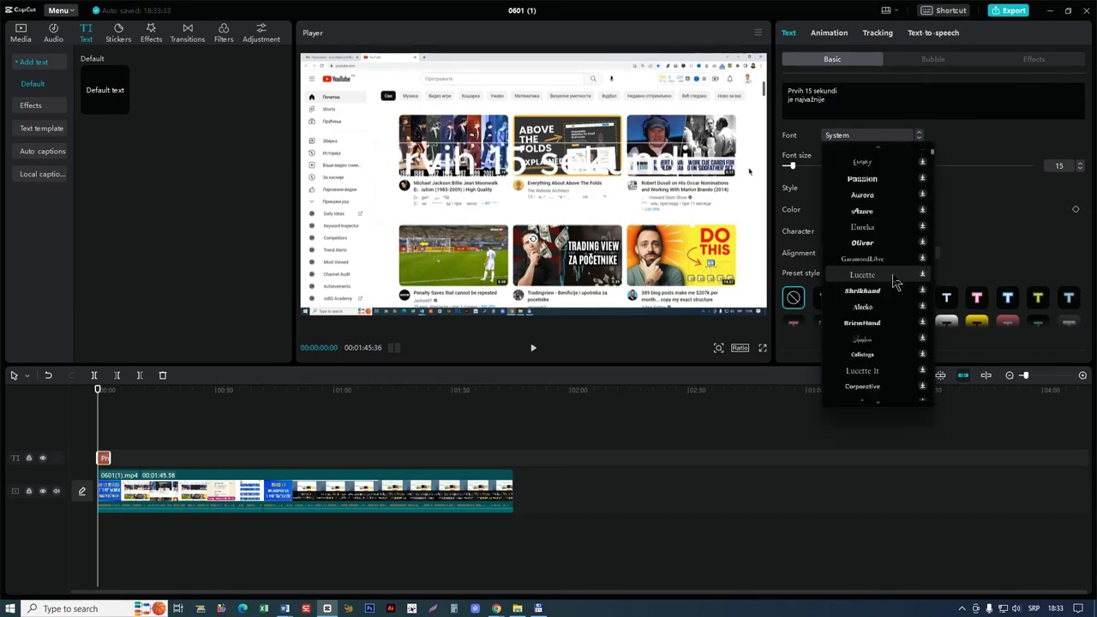
scroll(894, 287, "up", 5)
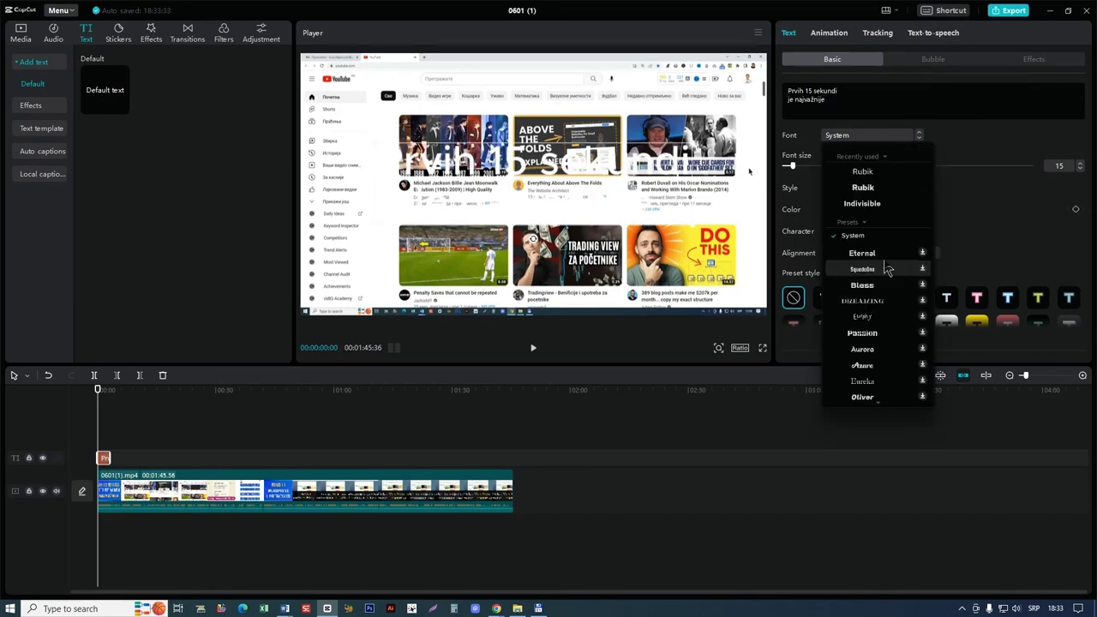
left_click(886, 174)
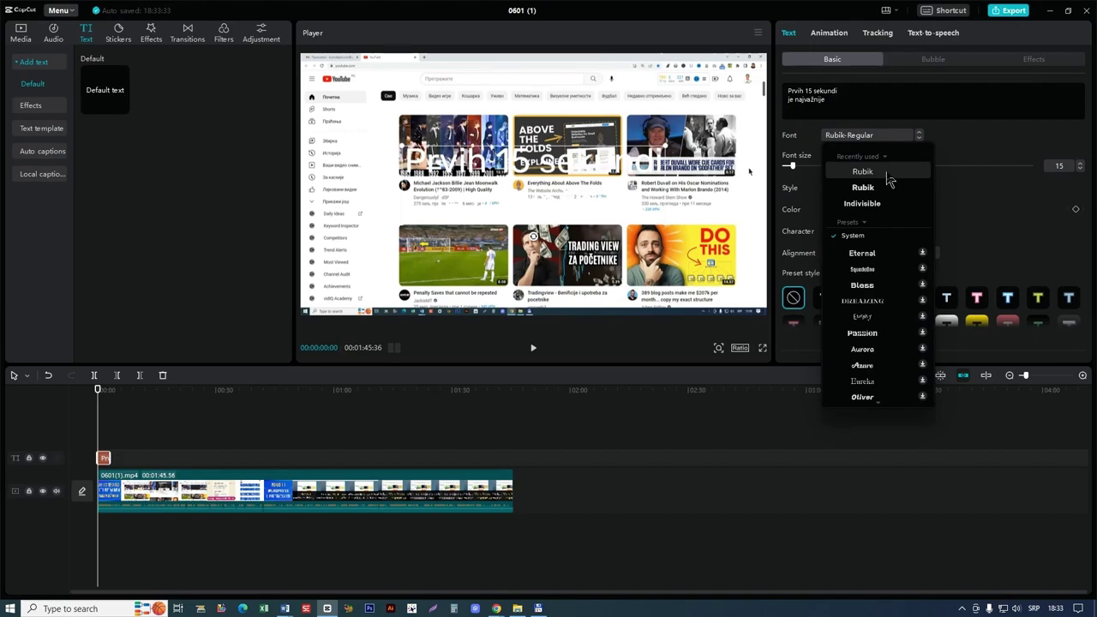
left_click(887, 174)
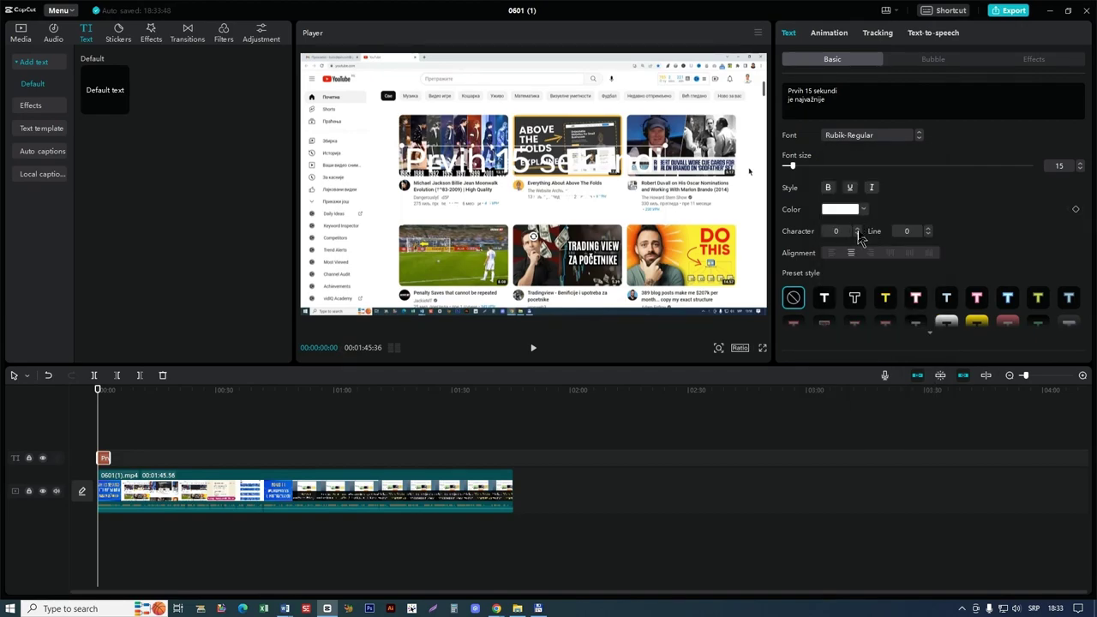
Set the text's character spacing to 1 and its line spacing to 3.
left_click(859, 230)
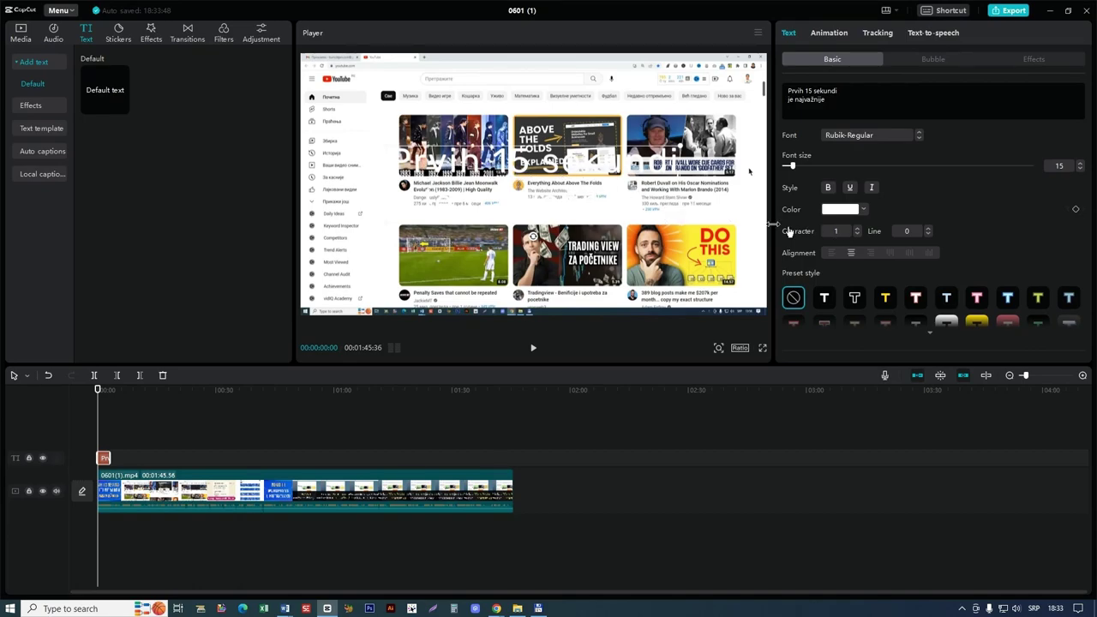
left_click(929, 229)
left_click(928, 230)
left_click(929, 230)
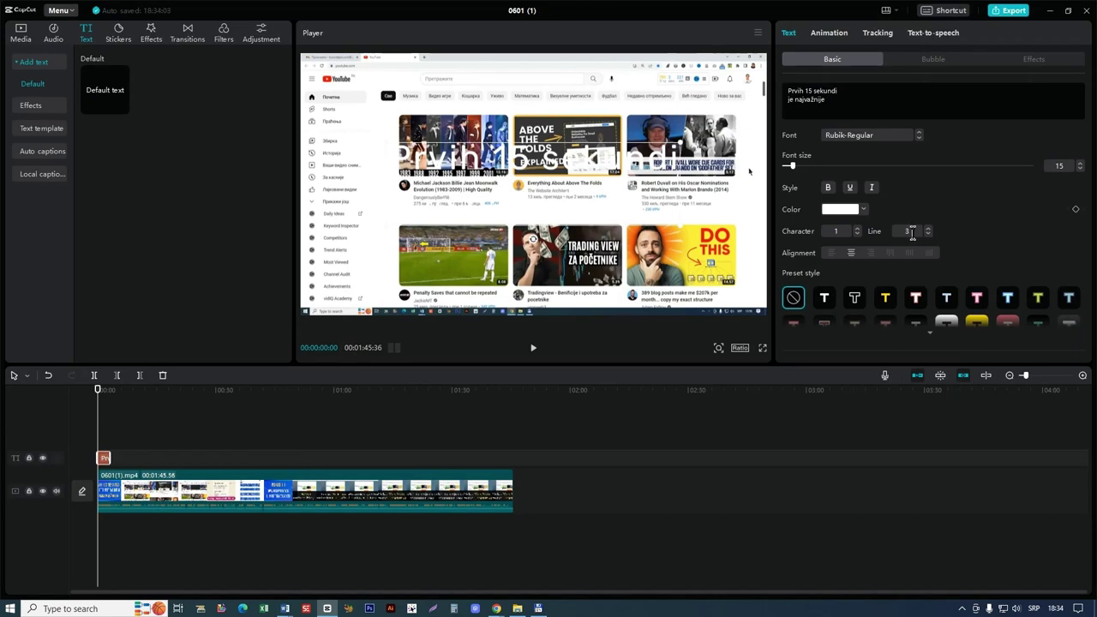
Apply the preset style with white lettering on a black background to the text.
scroll(938, 324, "down", 1)
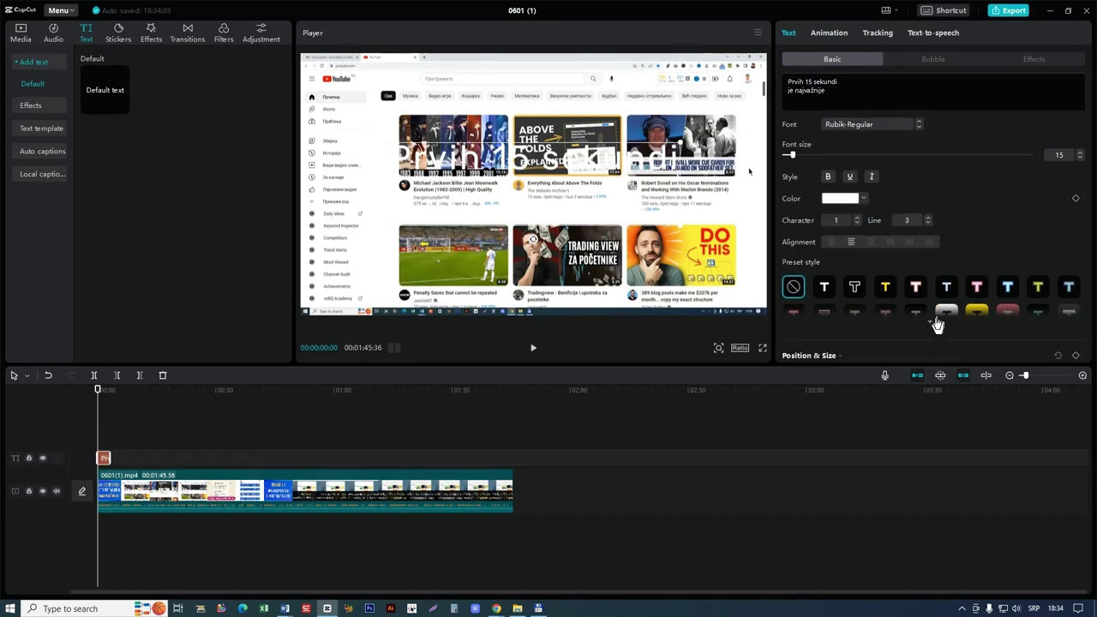
left_click(933, 327)
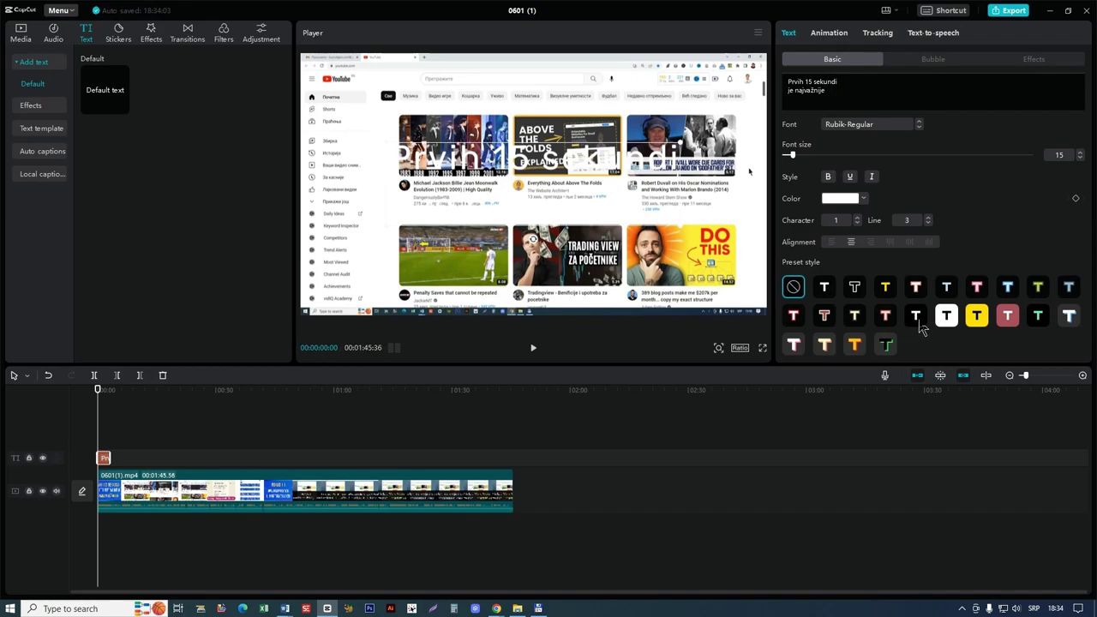
left_click(915, 317)
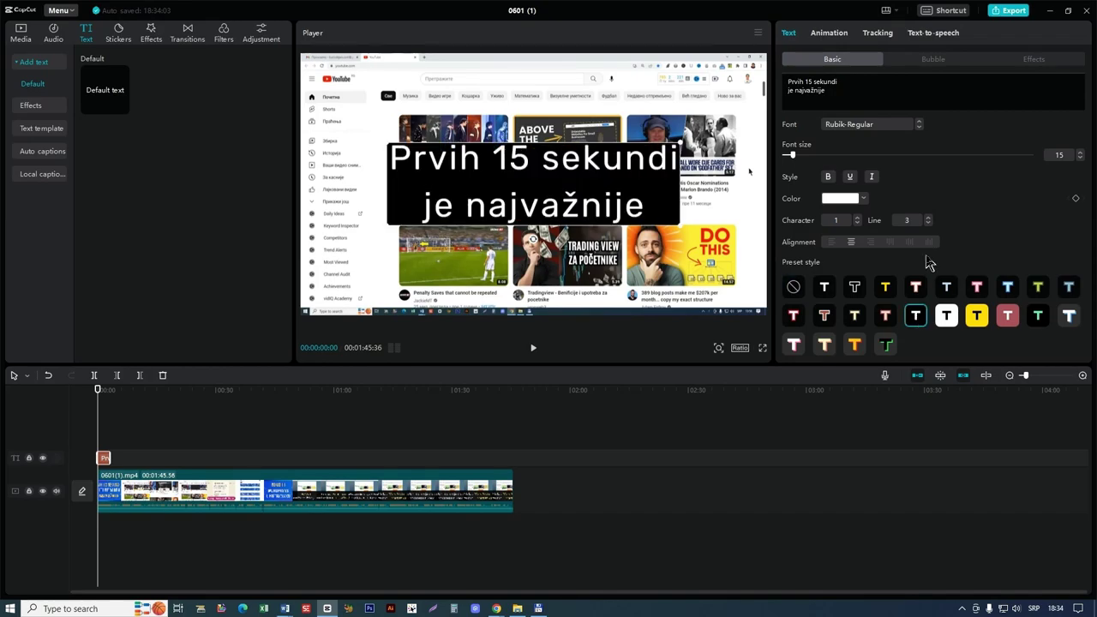
Set the text background's height and width to 100% and its opacity to 90%.
scroll(930, 263, "down", 5)
scroll(924, 262, "down", 10)
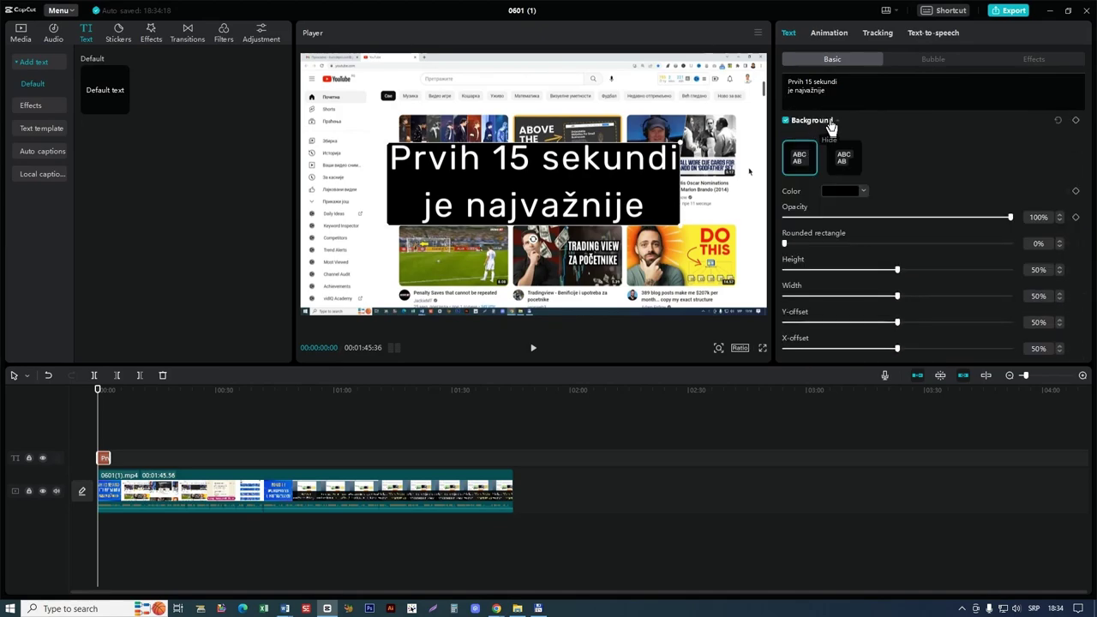
left_click_drag(898, 271, 1017, 277)
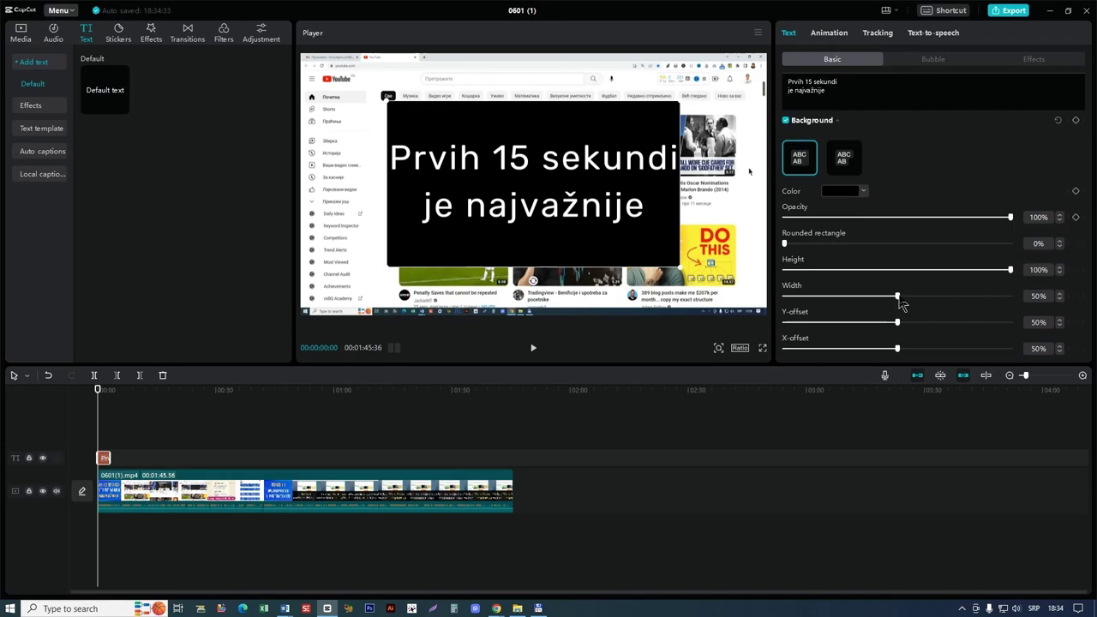
left_click_drag(899, 300, 1012, 297)
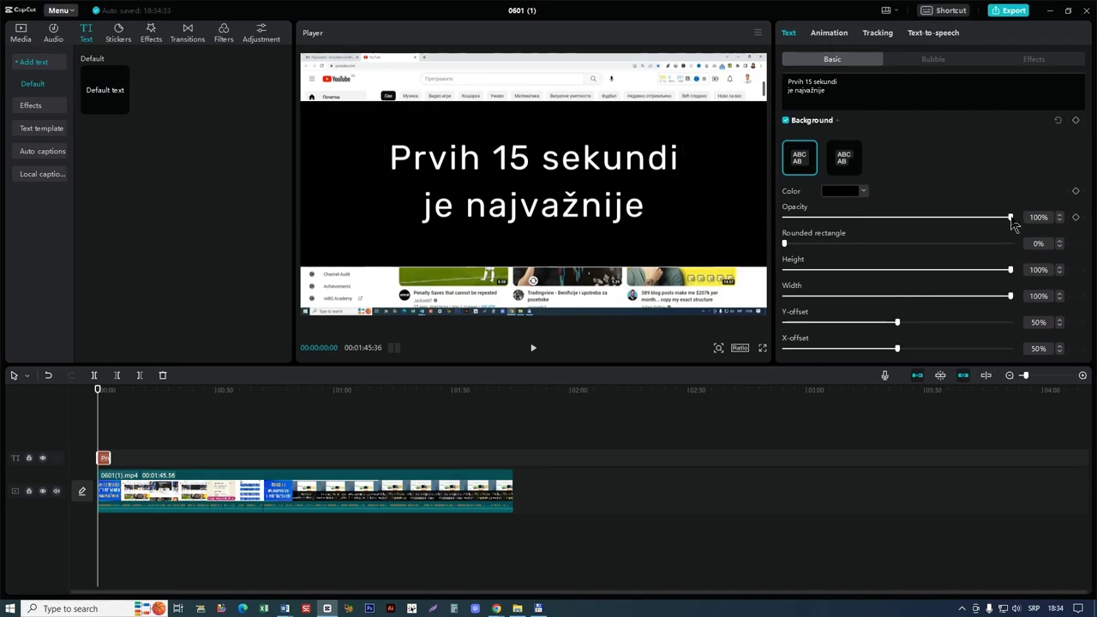
left_click_drag(1011, 218, 988, 217)
Enable the text's shadow and color only the words "15 sekundi" pale yellow (FFF589).
scroll(918, 287, "down", 2)
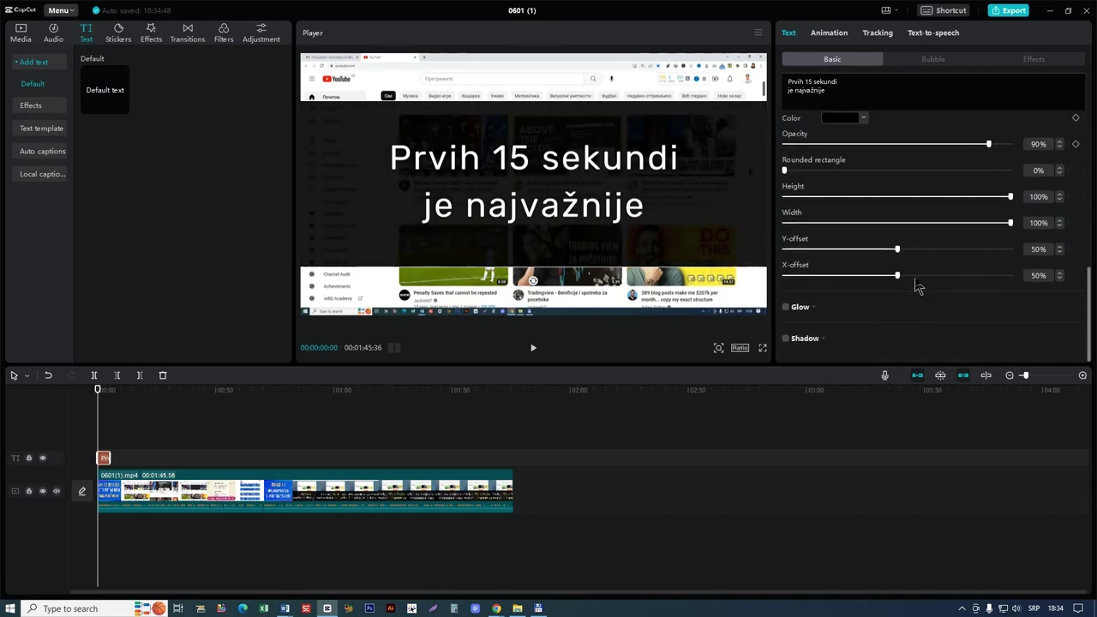
left_click(785, 339)
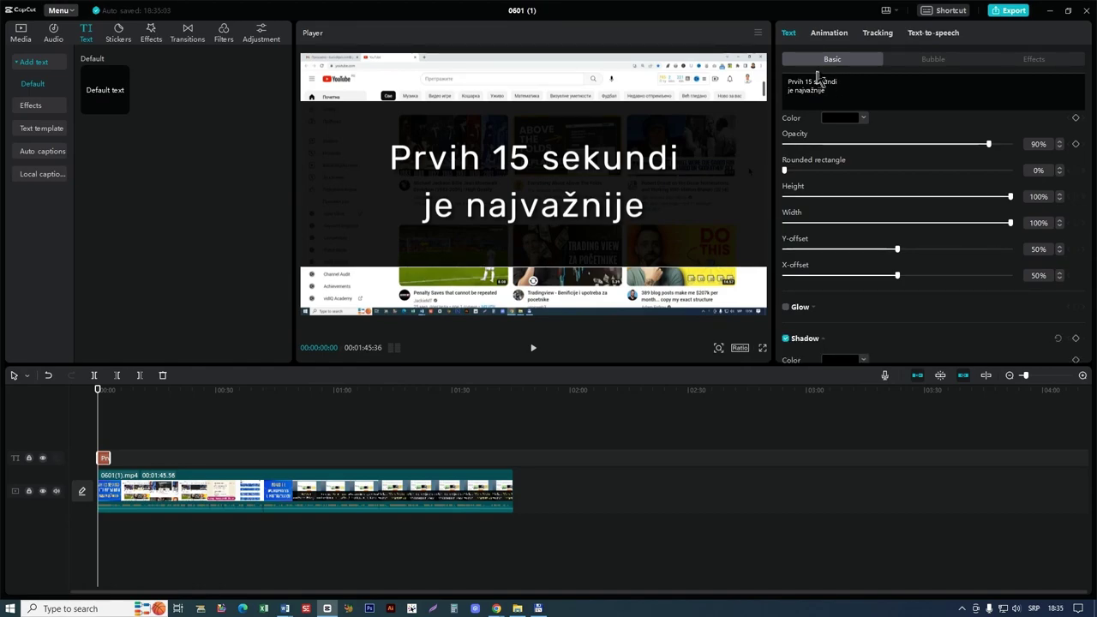
left_click_drag(839, 79, 804, 80)
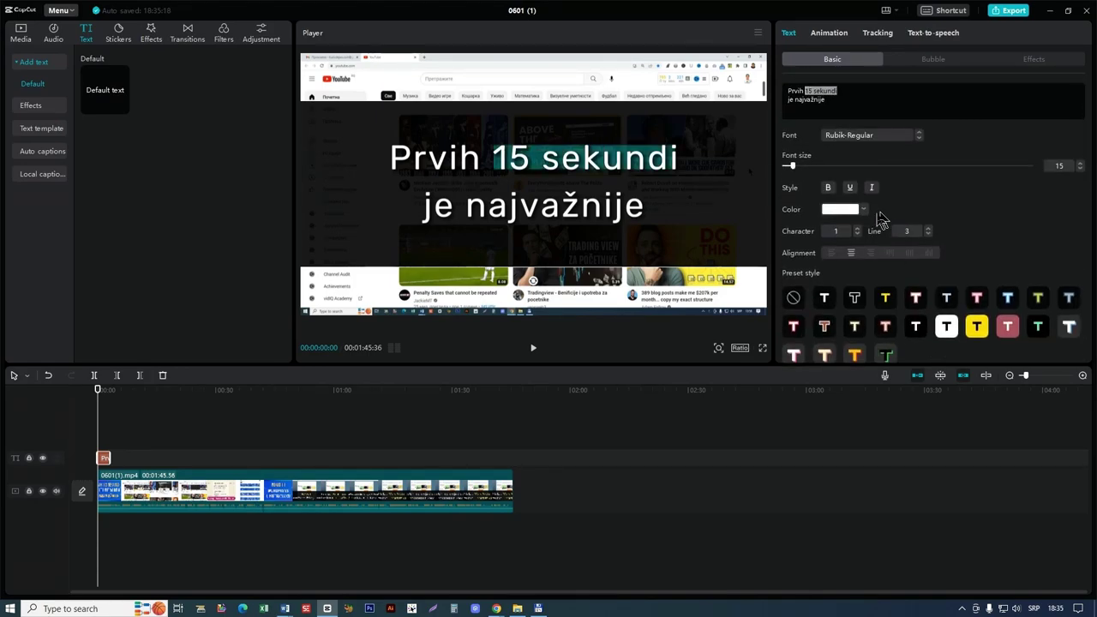
left_click(849, 210)
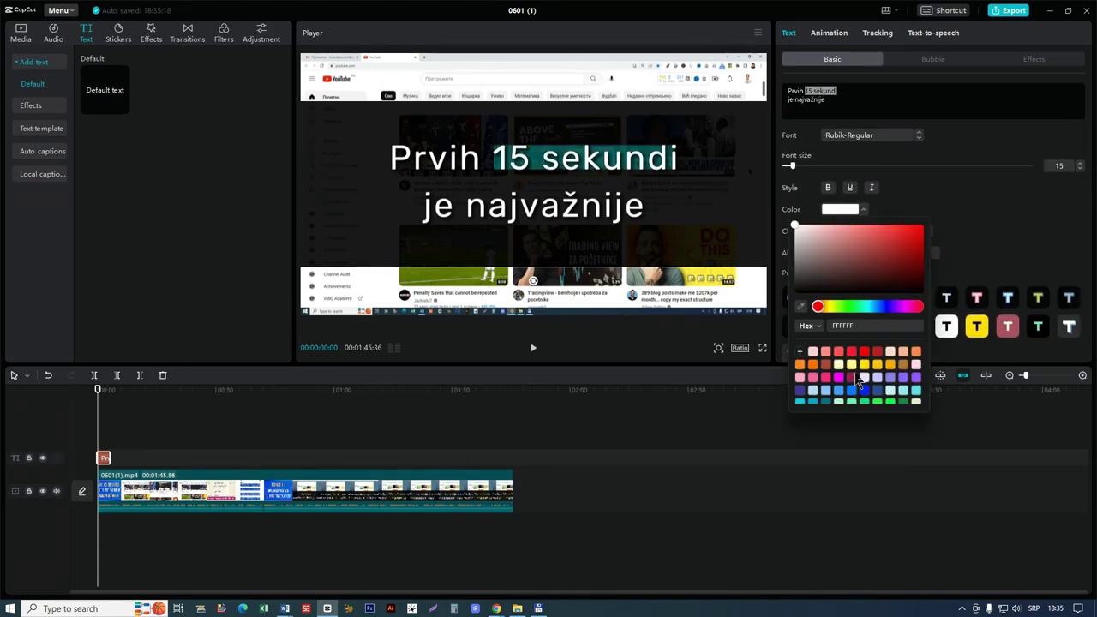
left_click(852, 366)
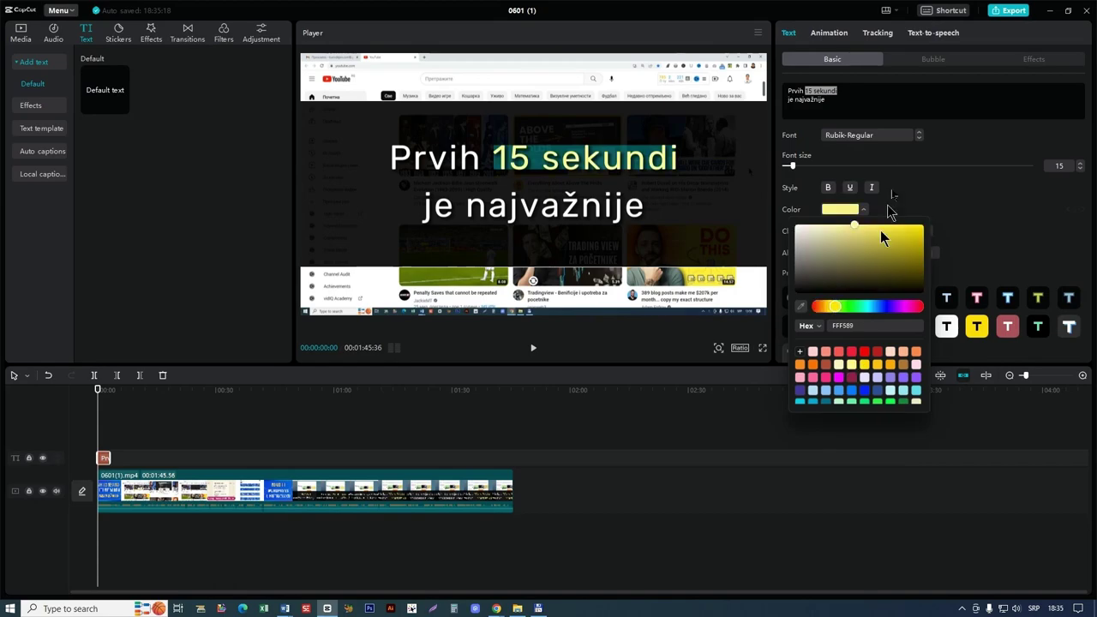
left_click(865, 101)
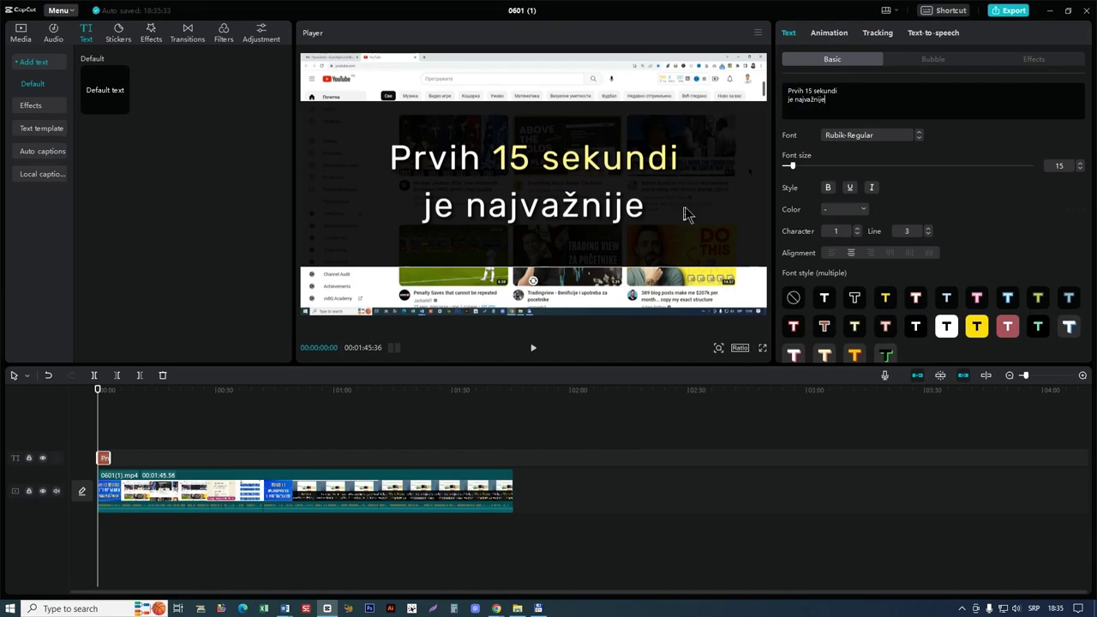
Move the text block down to the lower part of the frame and lengthen its clip to about 6 seconds.
left_click_drag(686, 210, 685, 260)
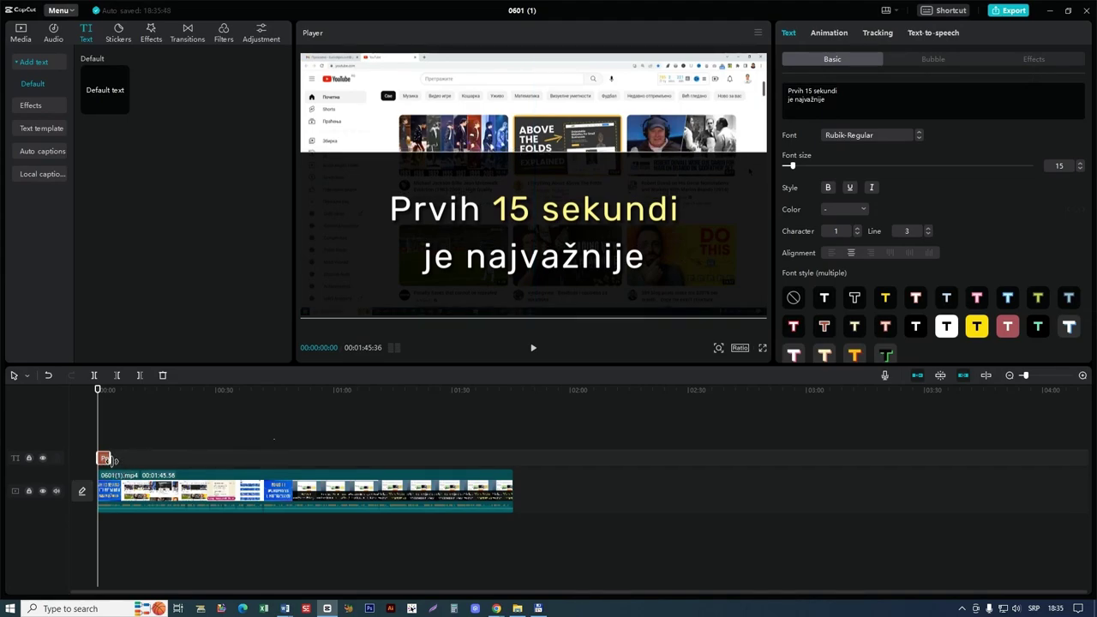
left_click_drag(105, 459, 180, 458)
key("ctrl+z")
left_click_drag(1029, 383, 1034, 382)
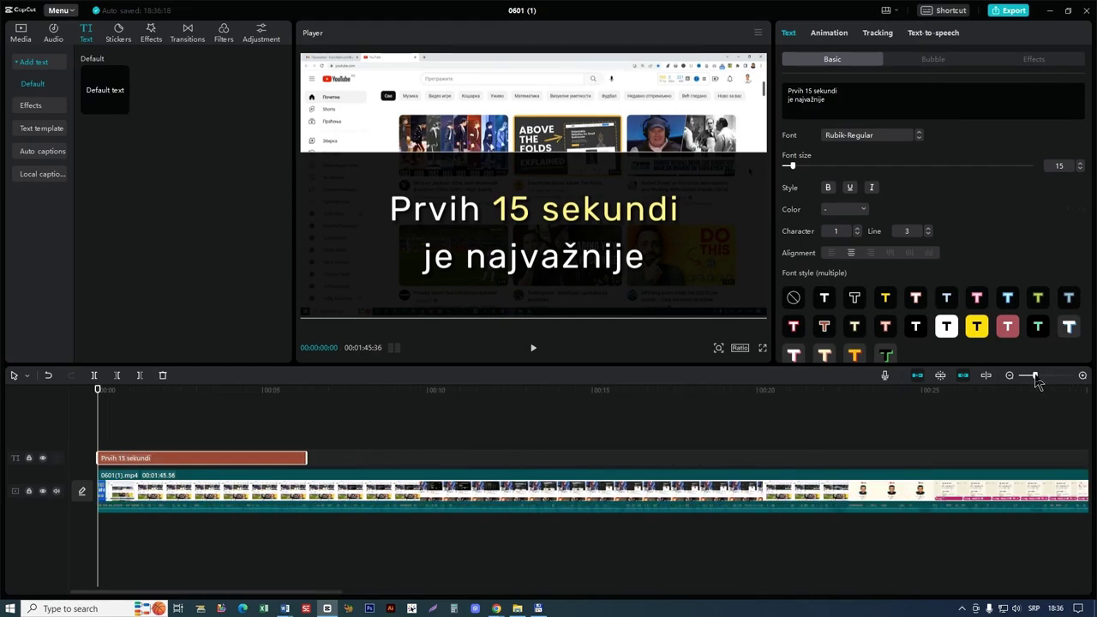
Copy the "Prvih 15 sekundi" text clip on the timeline.
left_click_drag(283, 592, 253, 602)
right_click(237, 463)
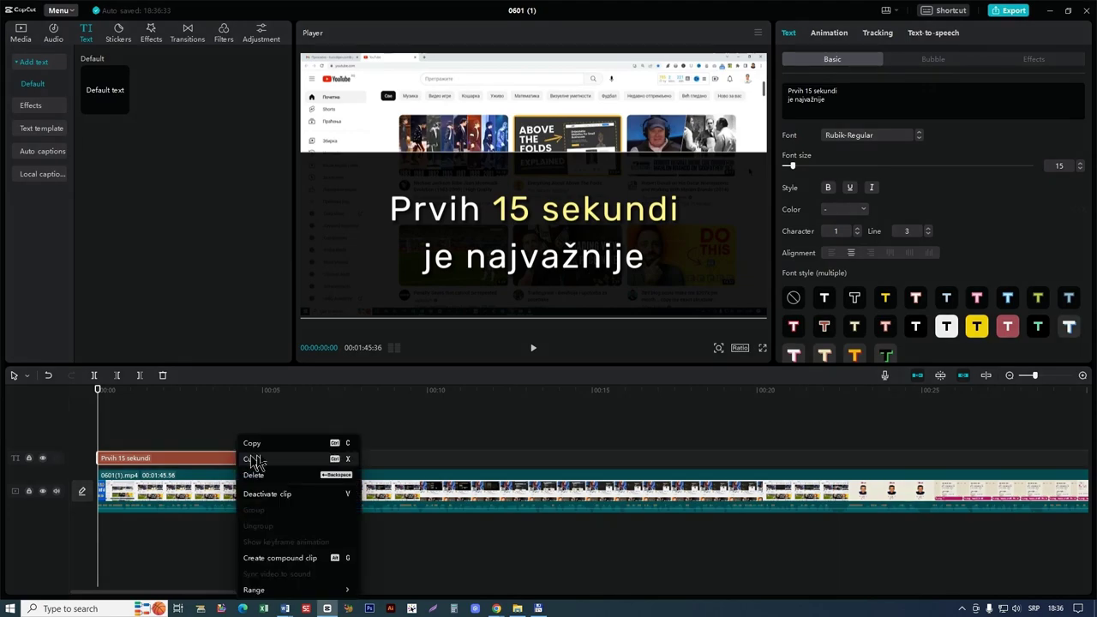
left_click(277, 444)
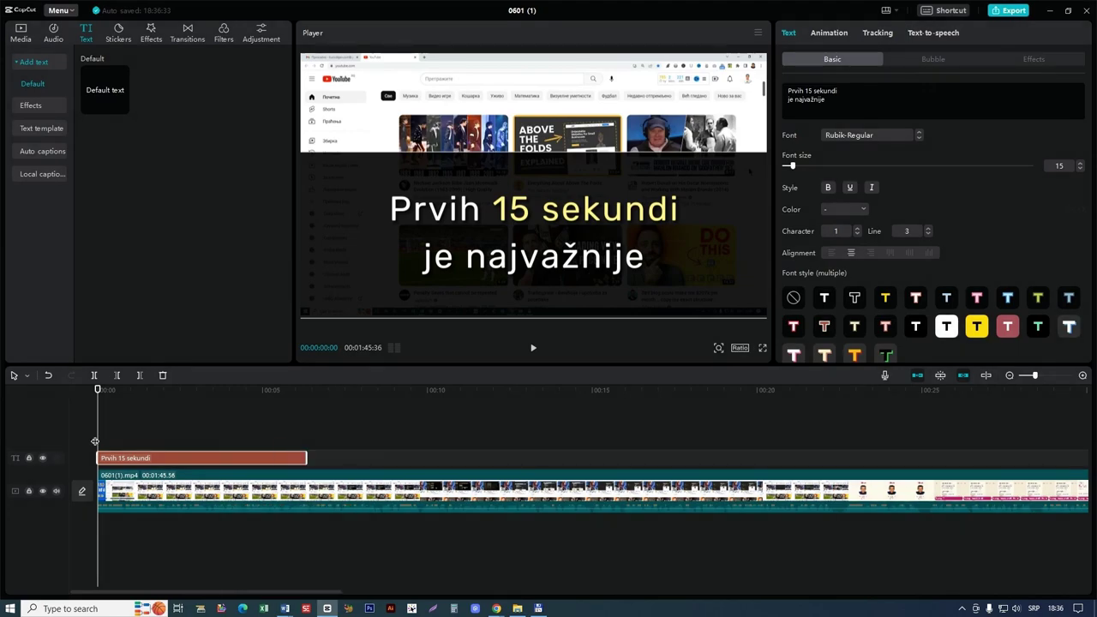
Paste the copied "Prvih 15 sekundi" text clip directly after the original on the text track.
left_click_drag(95, 441, 306, 440)
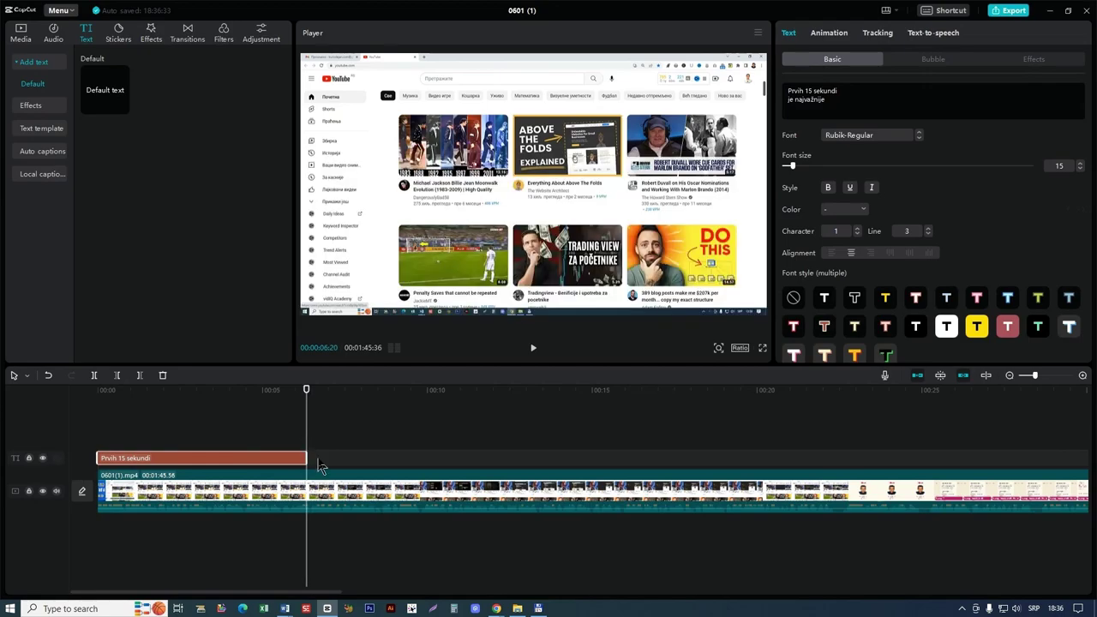
right_click(318, 465)
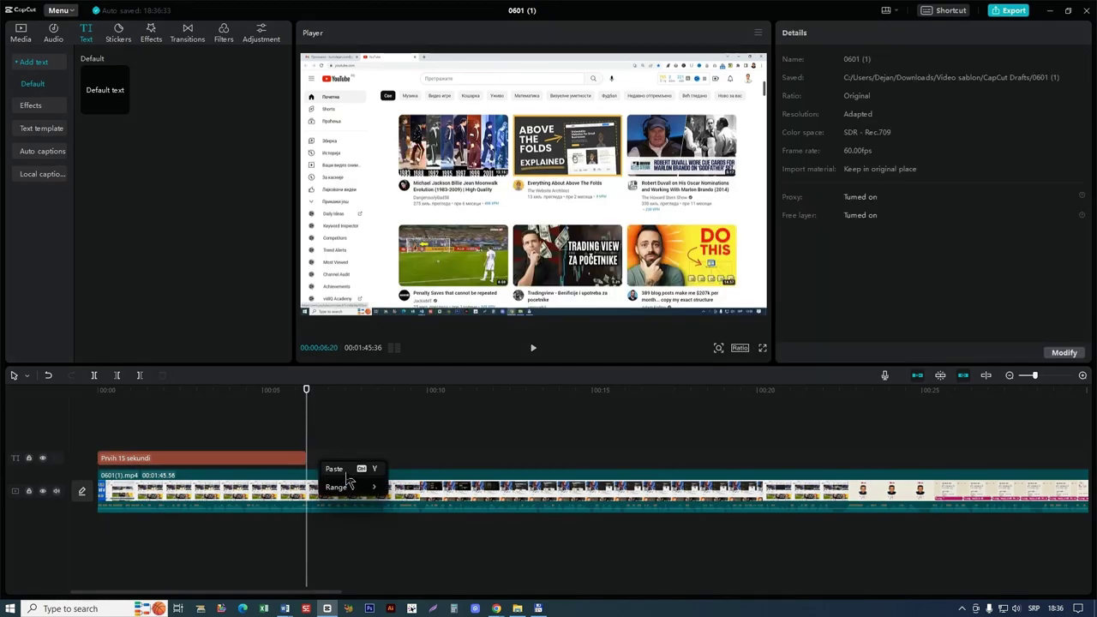
left_click(347, 471)
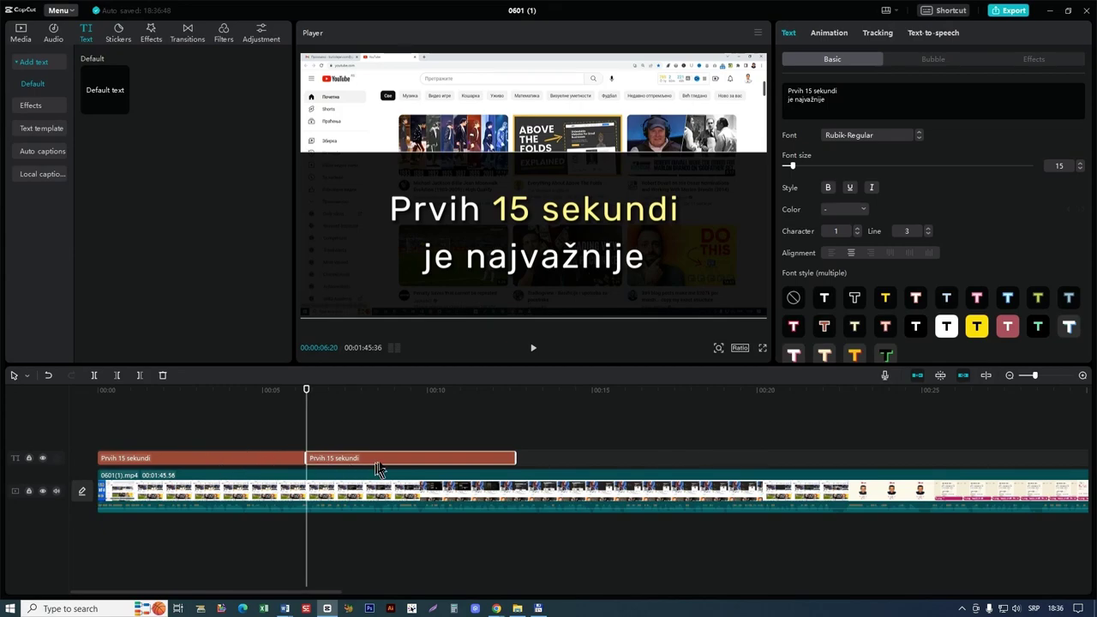
Replace the second clip's text with "Zato treba da imaš" and "ovakav tekst" on two lines, and move the block slightly down to the frame's lower edge.
left_click(388, 443)
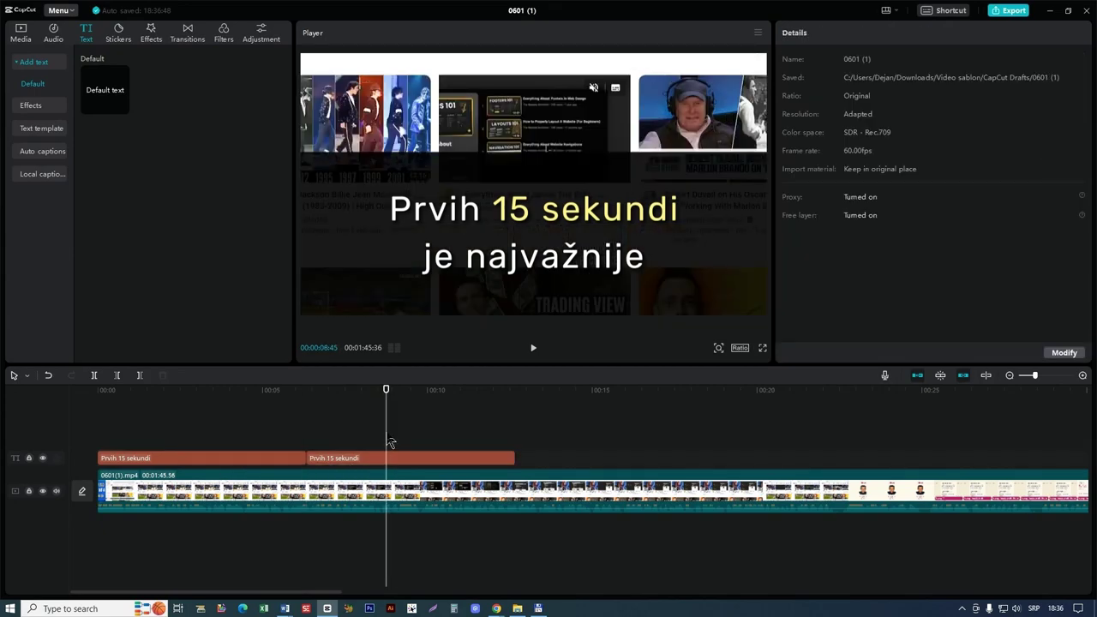
left_click(433, 463)
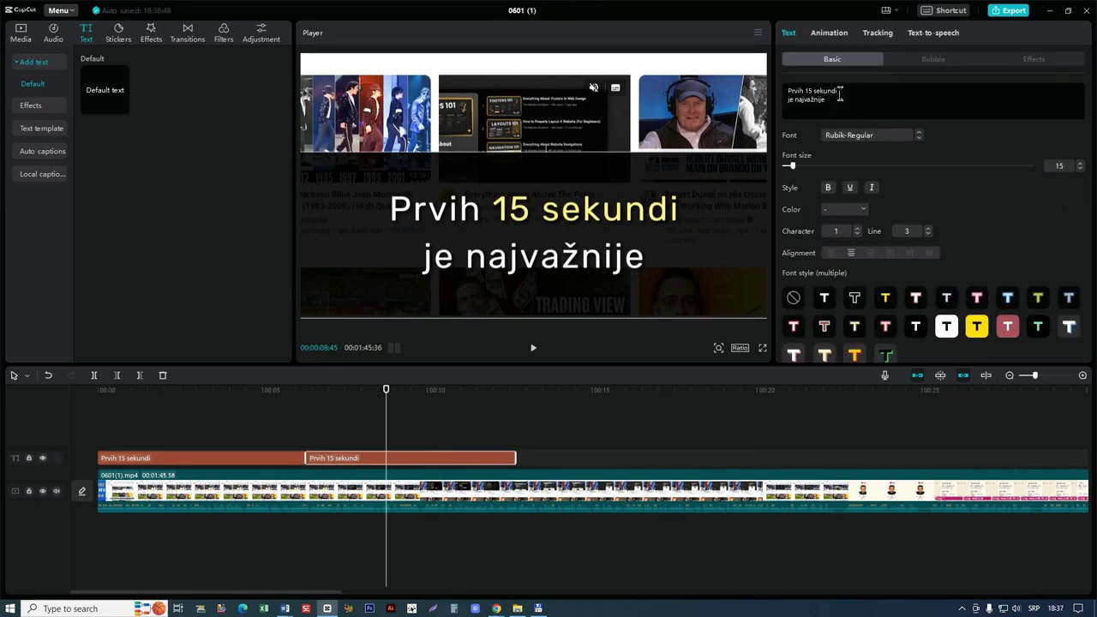
key("ctrl+a")
type("Zato treba da imaš ovakav tekst")
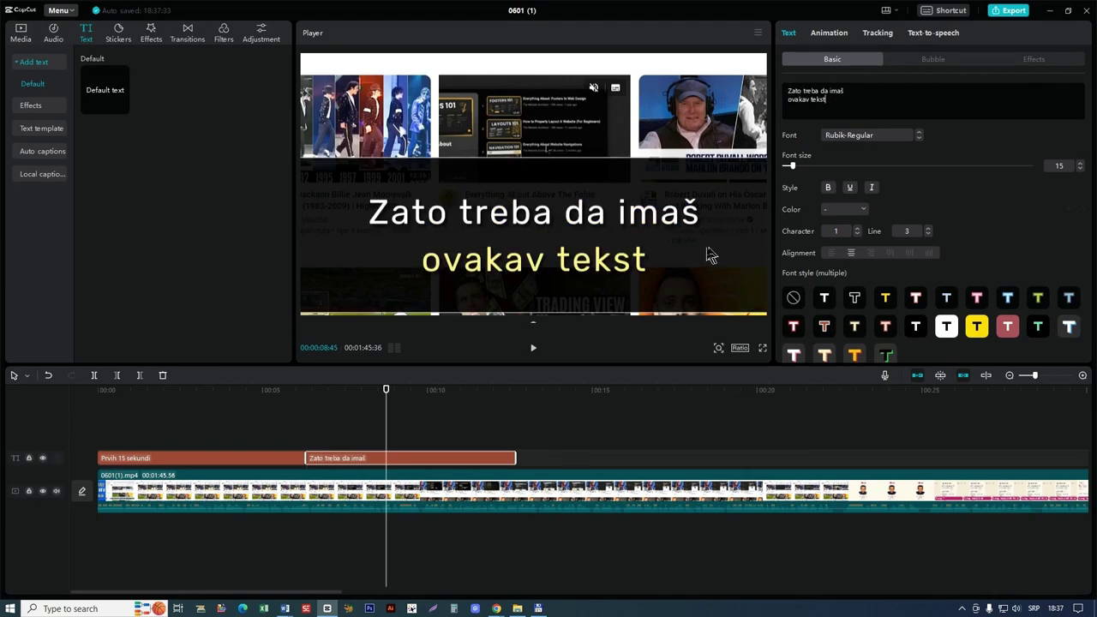
left_click_drag(708, 259, 708, 262)
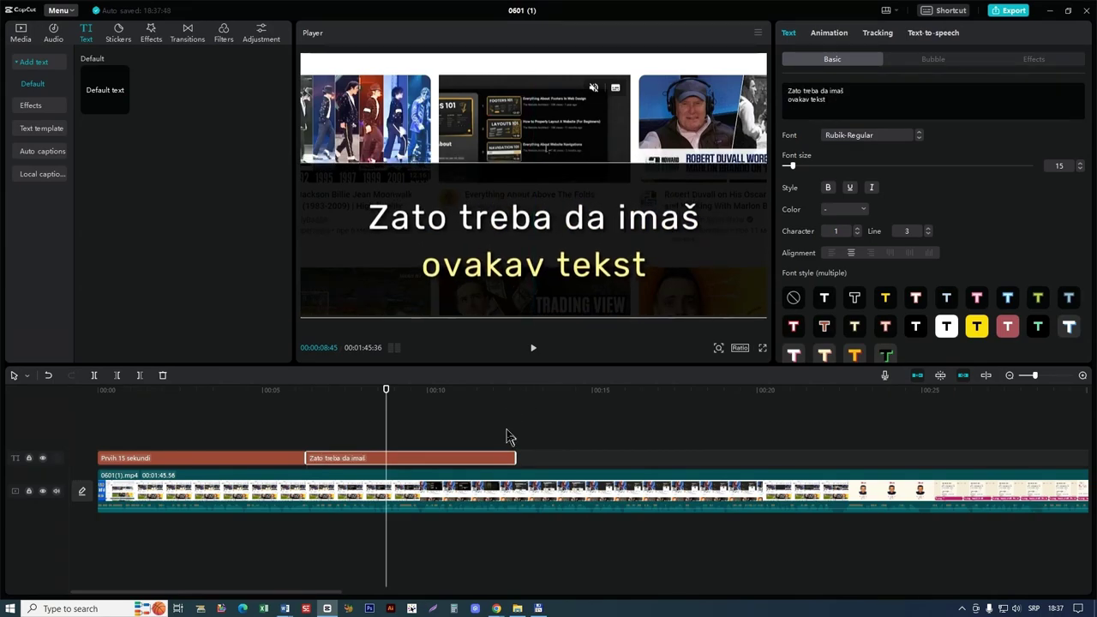
Copy the "Zato treba da imaš" text clip and paste the copy directly after it, at about 12 seconds.
right_click(482, 457)
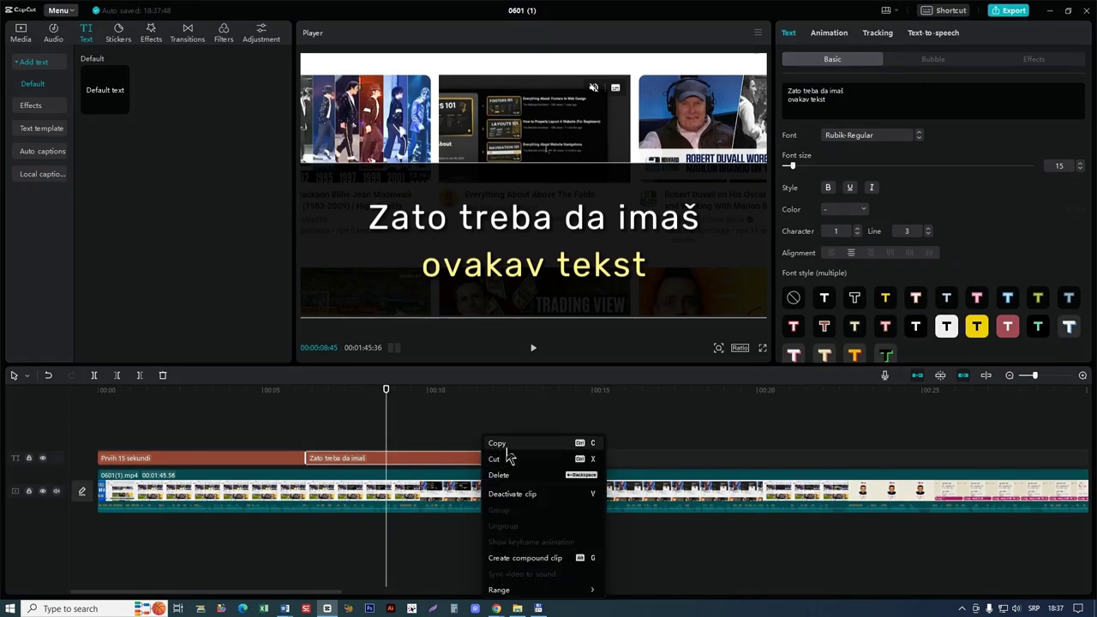
left_click(516, 446)
left_click_drag(392, 431, 515, 444)
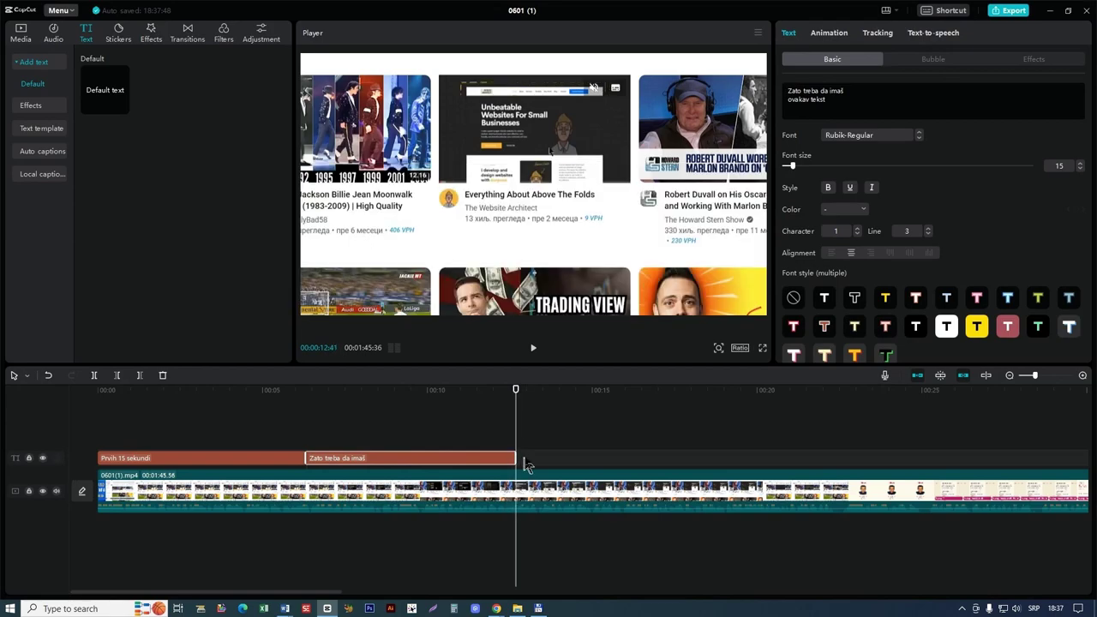
right_click(526, 462)
left_click(542, 467)
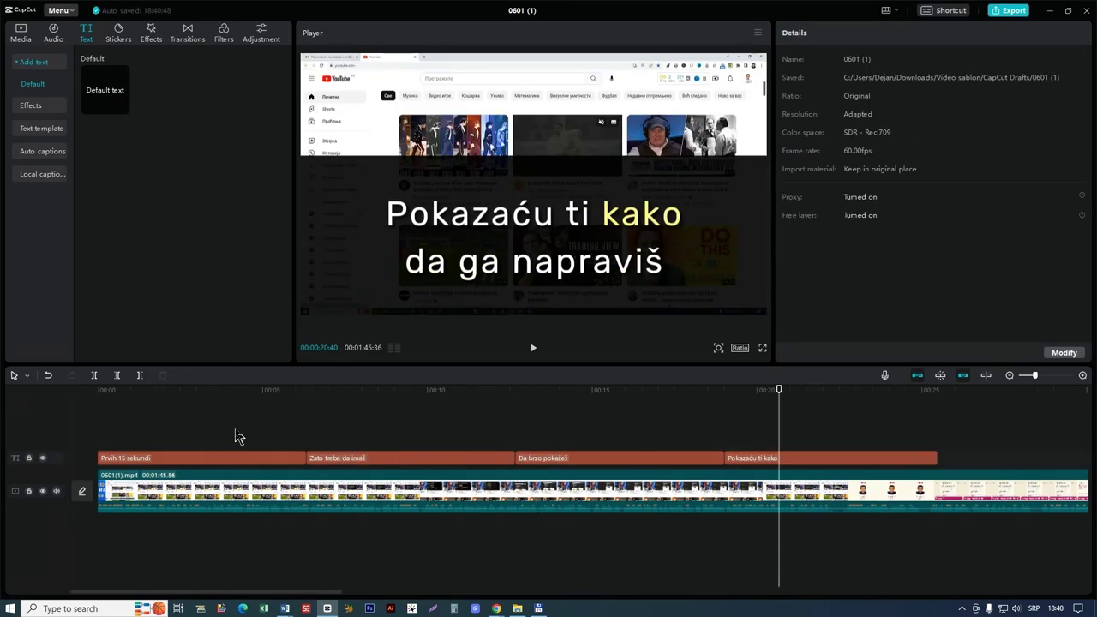
Set the font size of the "Zato treba da imaš ovakav tekst" title to 18.
left_click(234, 435)
left_click(385, 435)
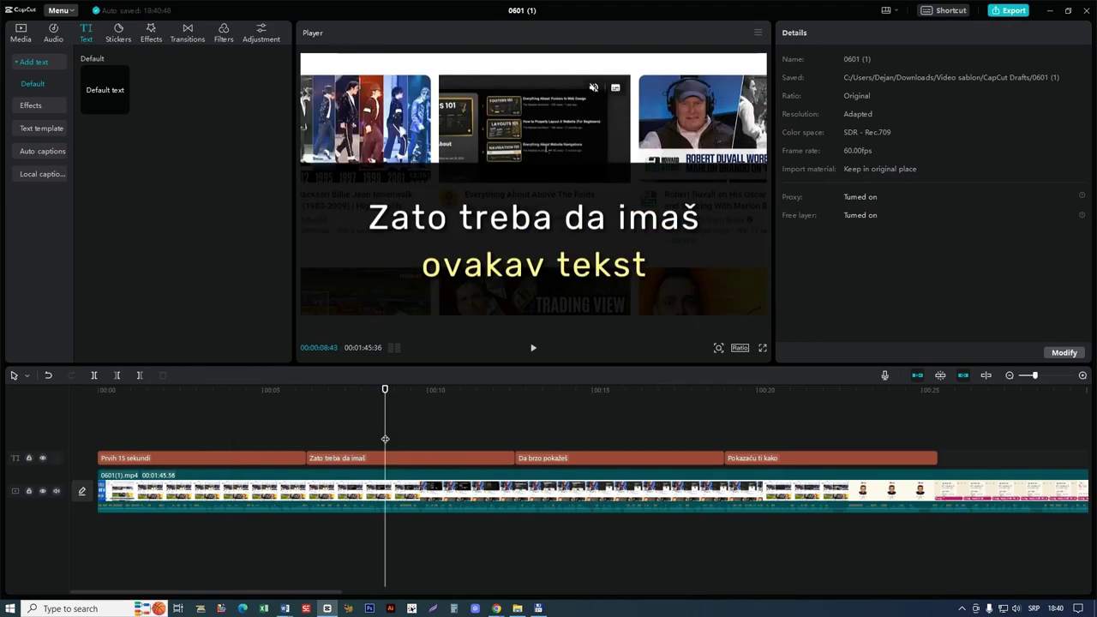
left_click(646, 427)
left_click(418, 437)
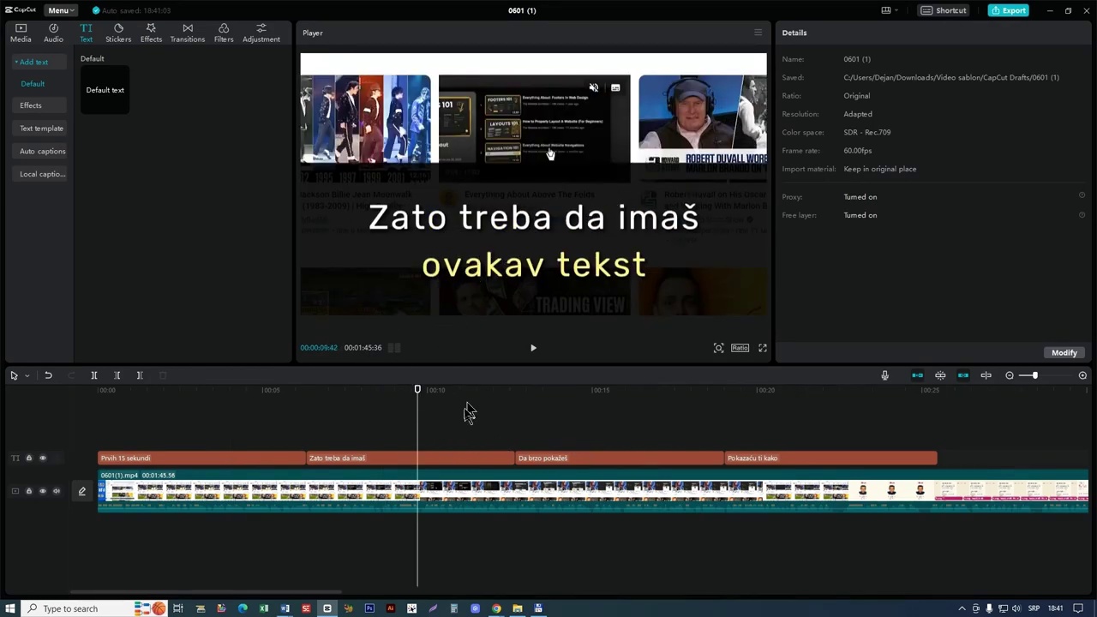
left_click(450, 463)
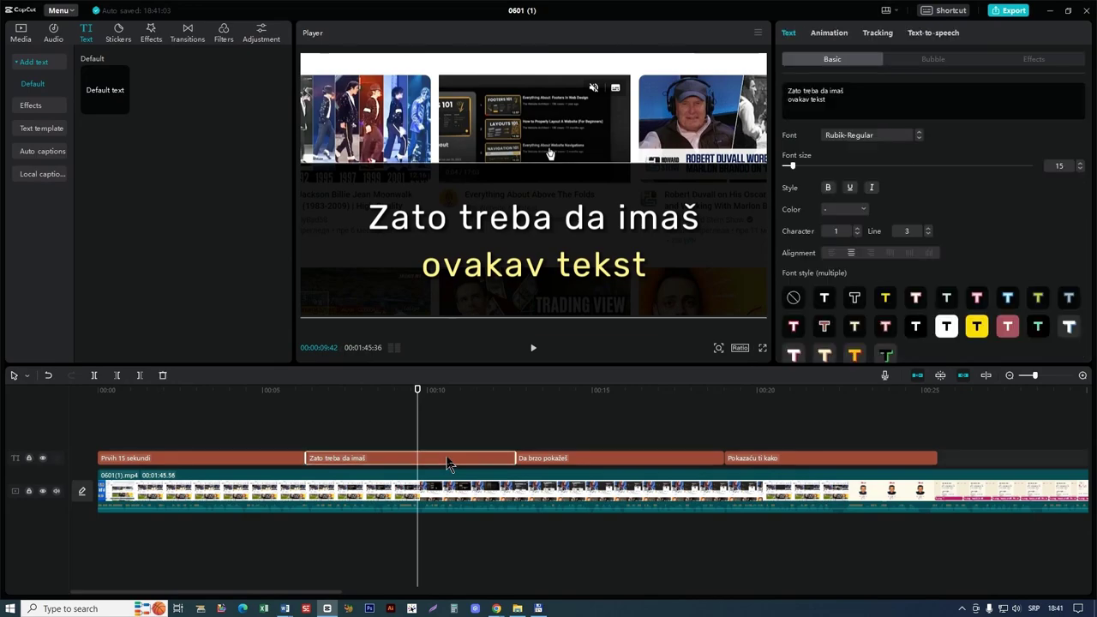
left_click(1081, 164)
left_click(1081, 164)
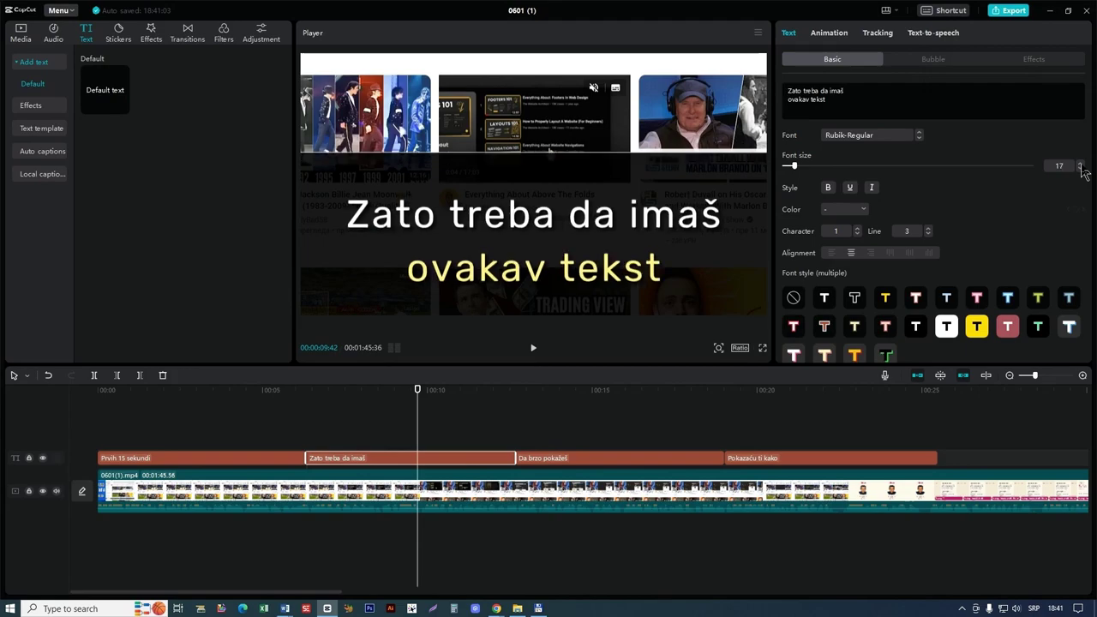
left_click(1081, 164)
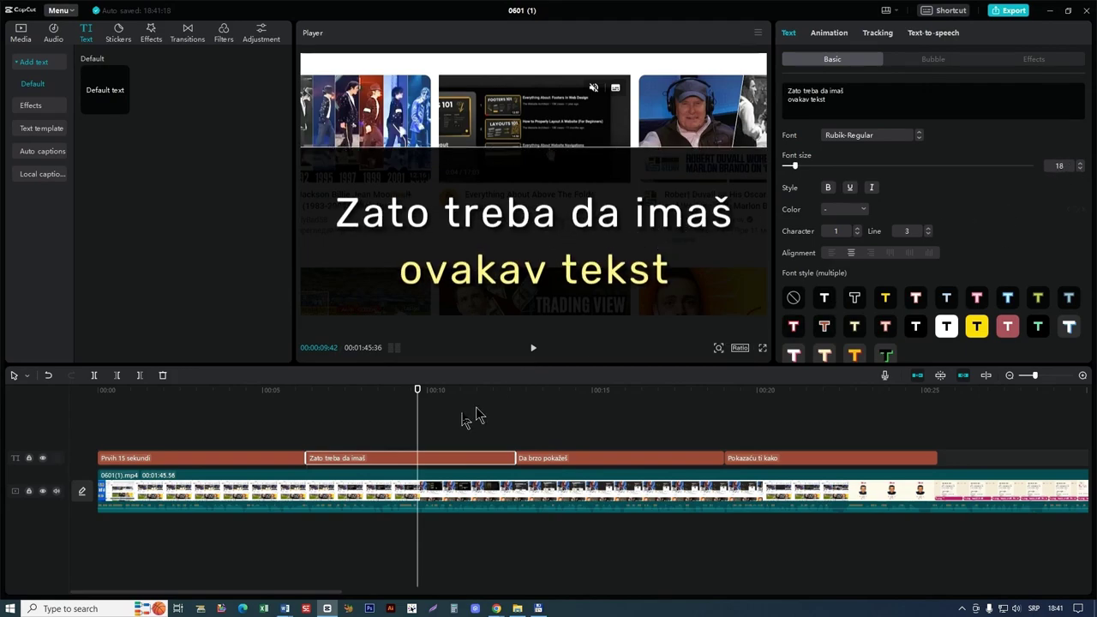
Set the font size of the "Prvih 15 sekundi je najvažnije" title to 18.
left_click(205, 468)
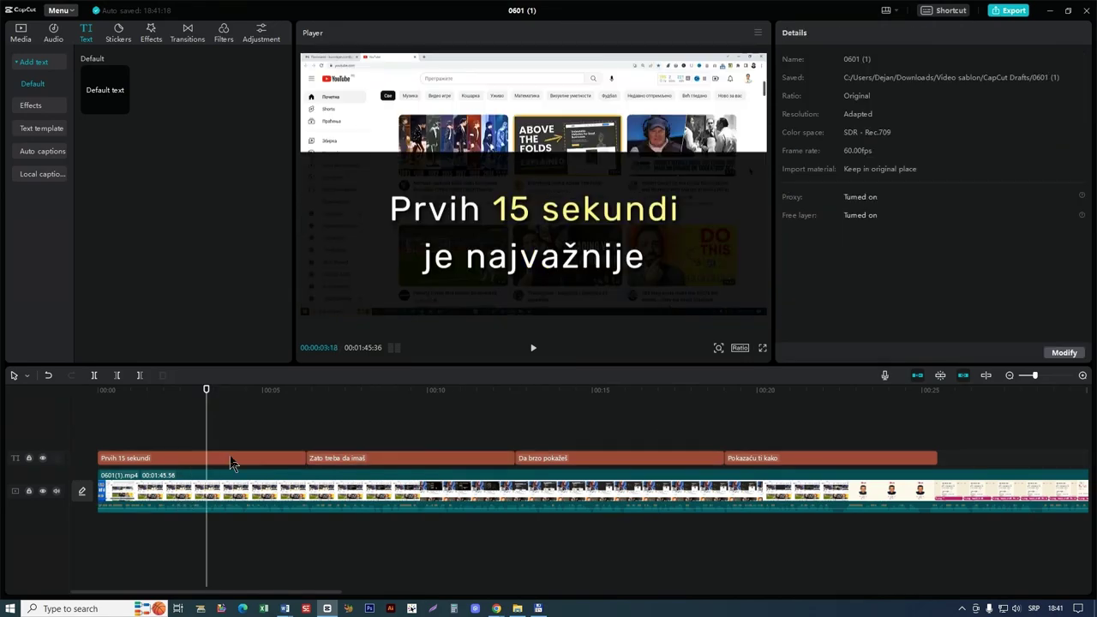
left_click(231, 463)
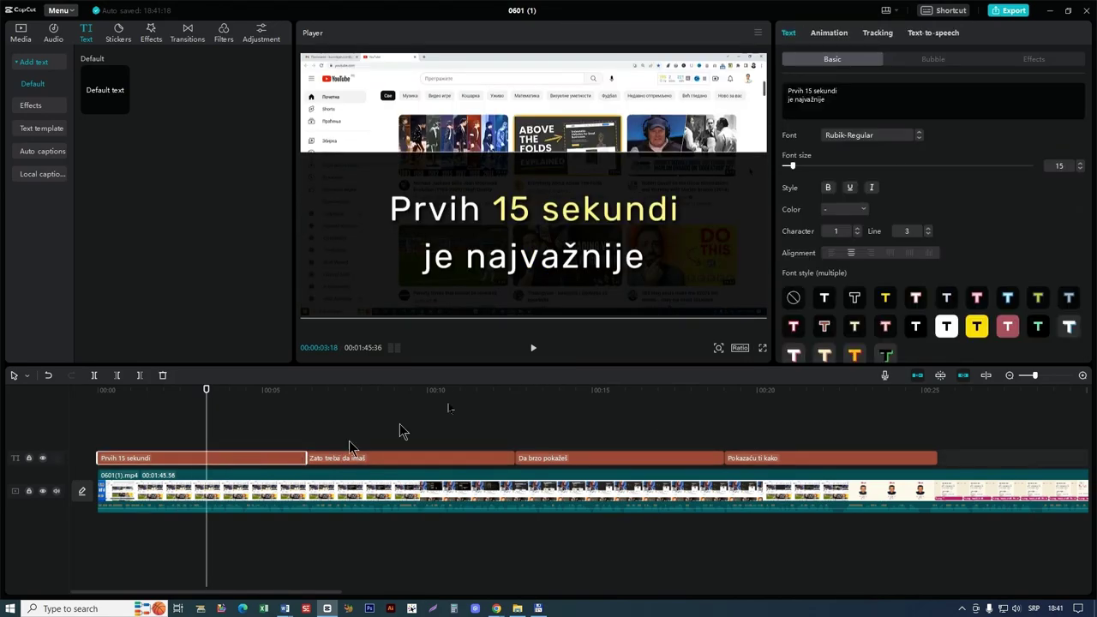
left_click(1080, 167)
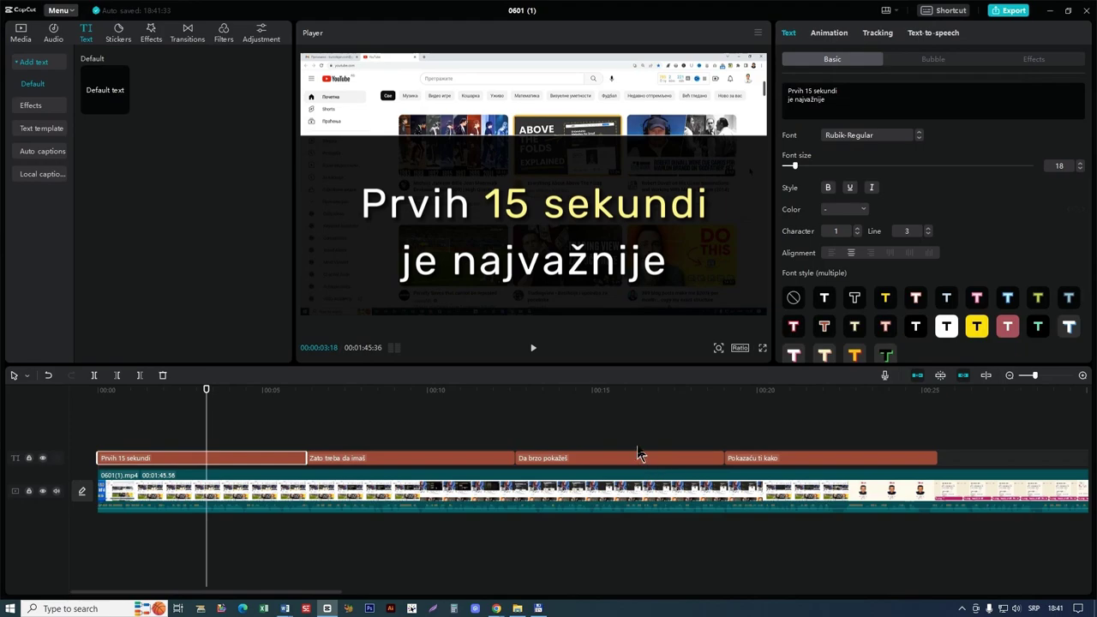
Review the titles along the timeline, and export the video as 1080P, 60fps H.264 mp4 with MP3 audio without publishing it.
left_click(949, 421)
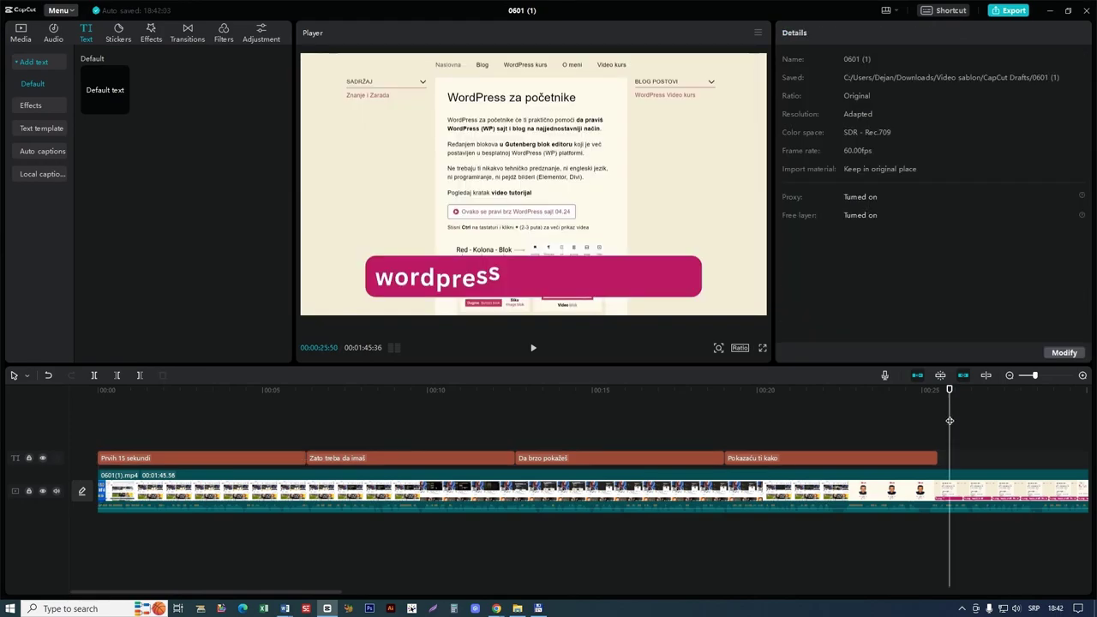
left_click_drag(950, 419, 92, 380)
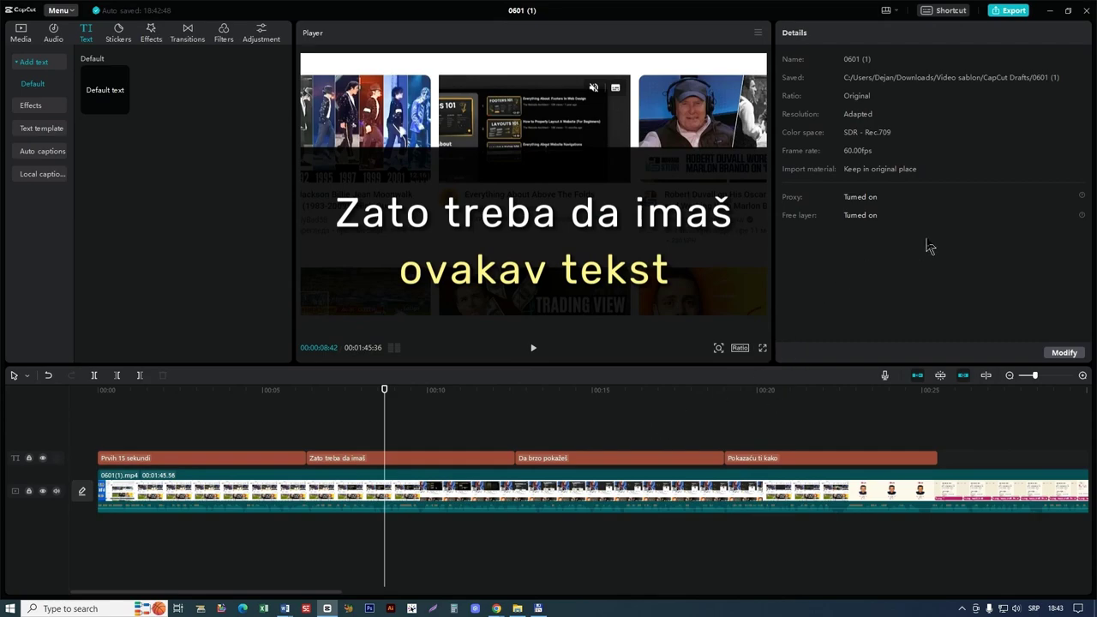
left_click(1010, 11)
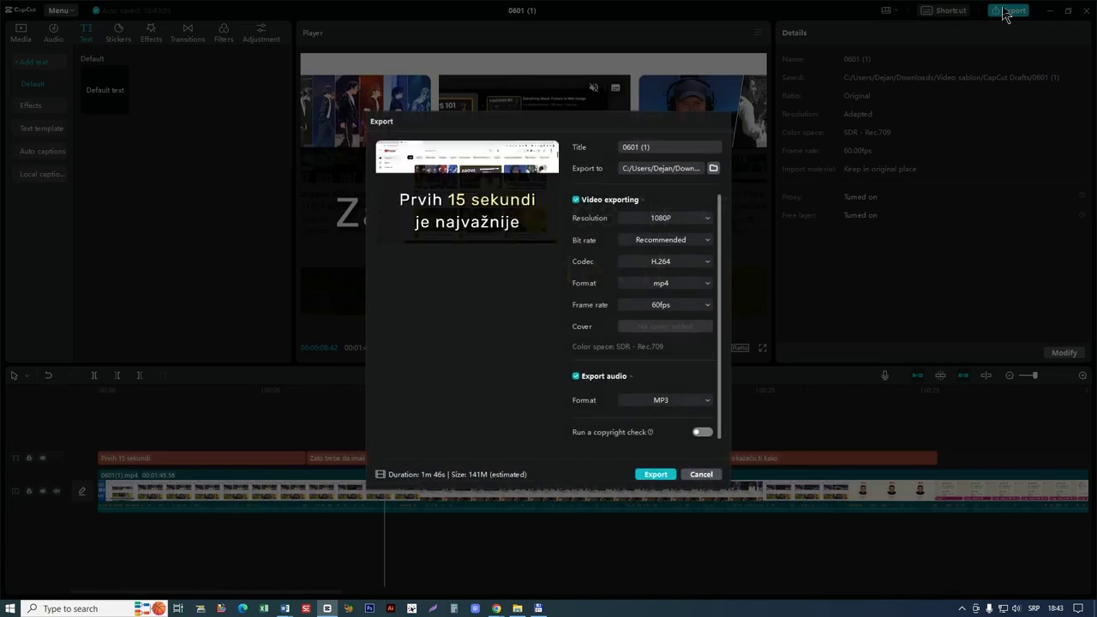
left_click(655, 475)
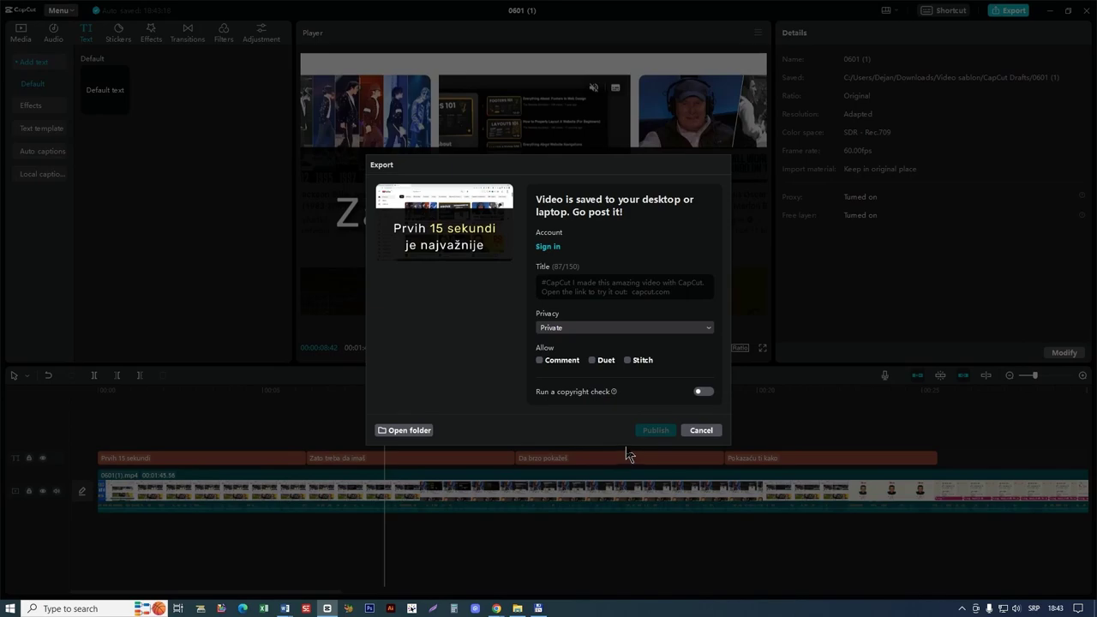
left_click(701, 430)
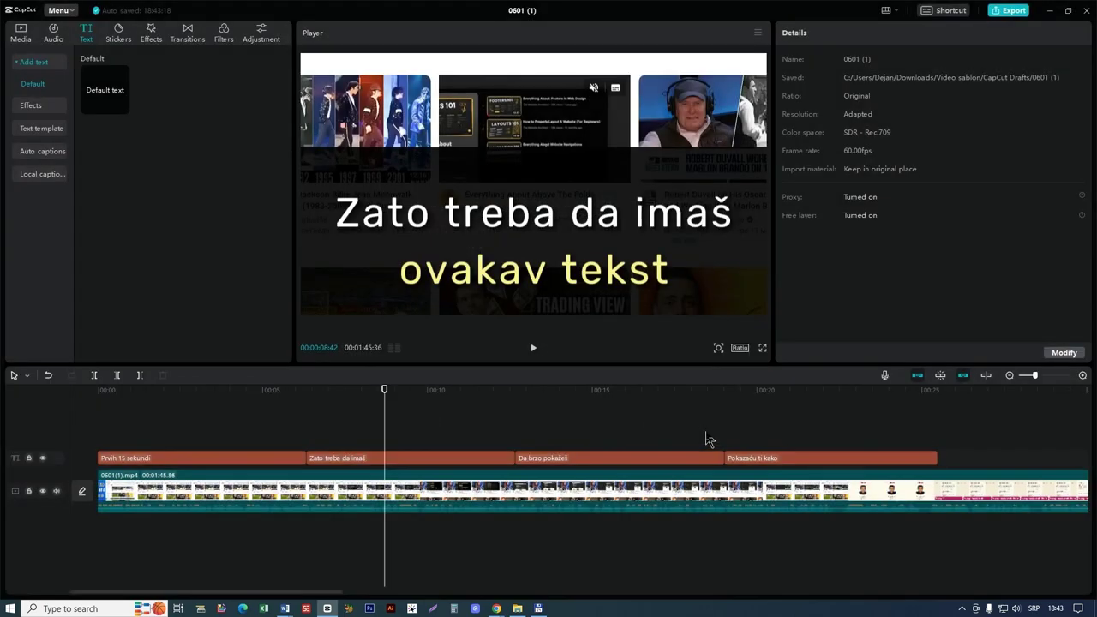